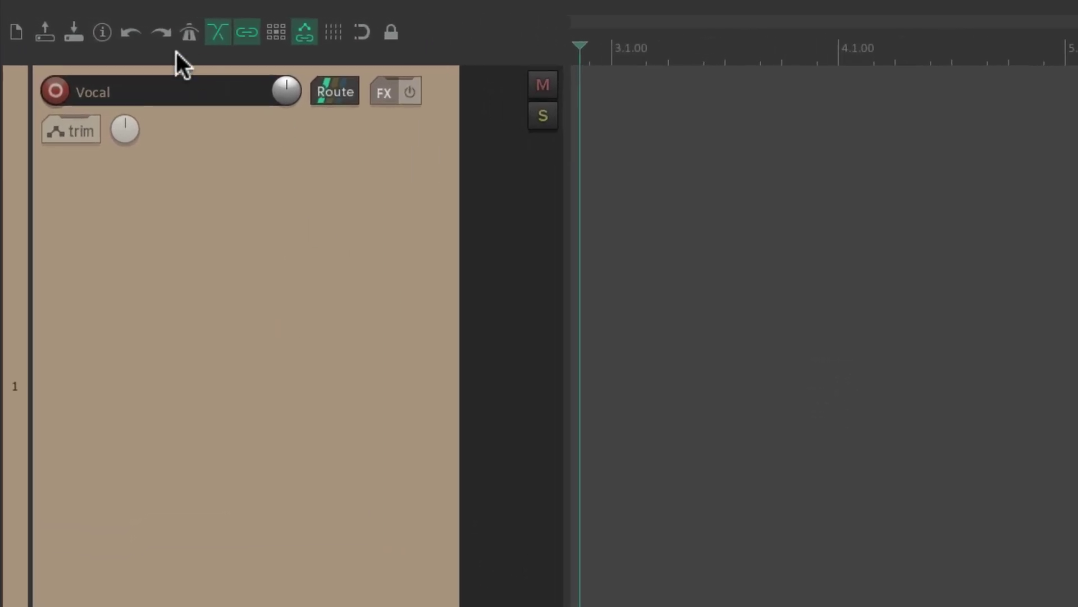
# Record-arm the Vocal track and set its input to Input: Mono > Vocal Mic
pyautogui.click(59, 96)
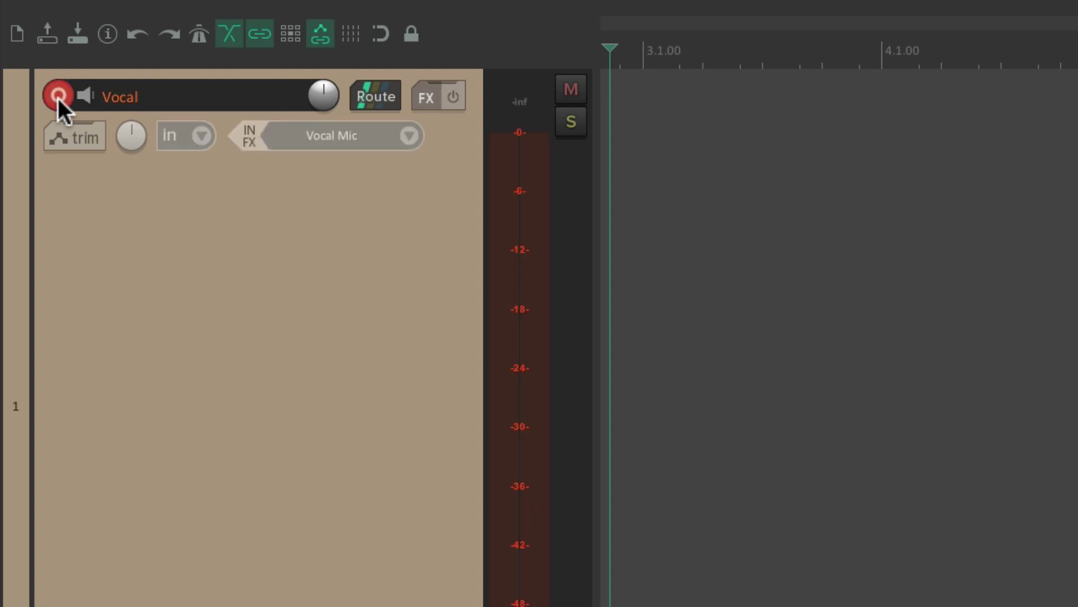
pyautogui.click(407, 136)
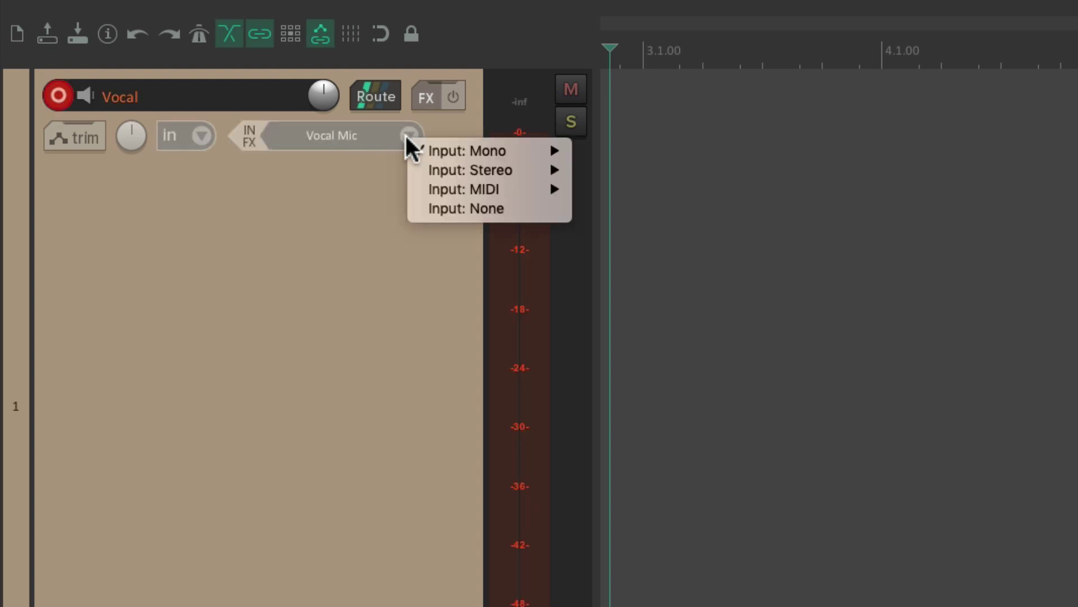
pyautogui.moveTo(428, 154)
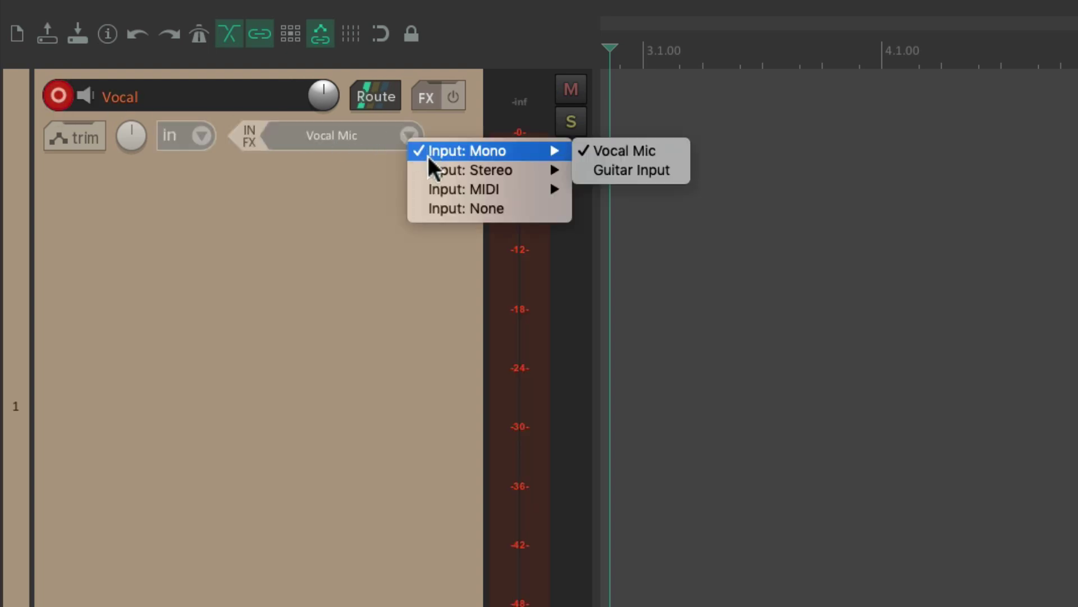
pyautogui.click(579, 148)
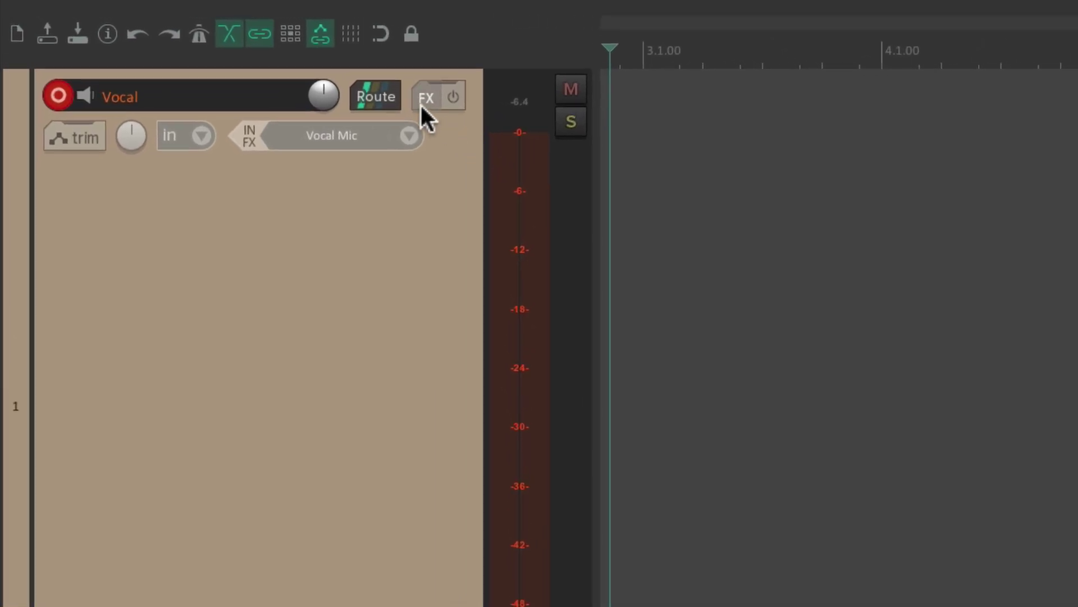
# Load the saved Vocal Delay & Reverb FX chain onto the Vocal track
pyautogui.rightClick(422, 105)
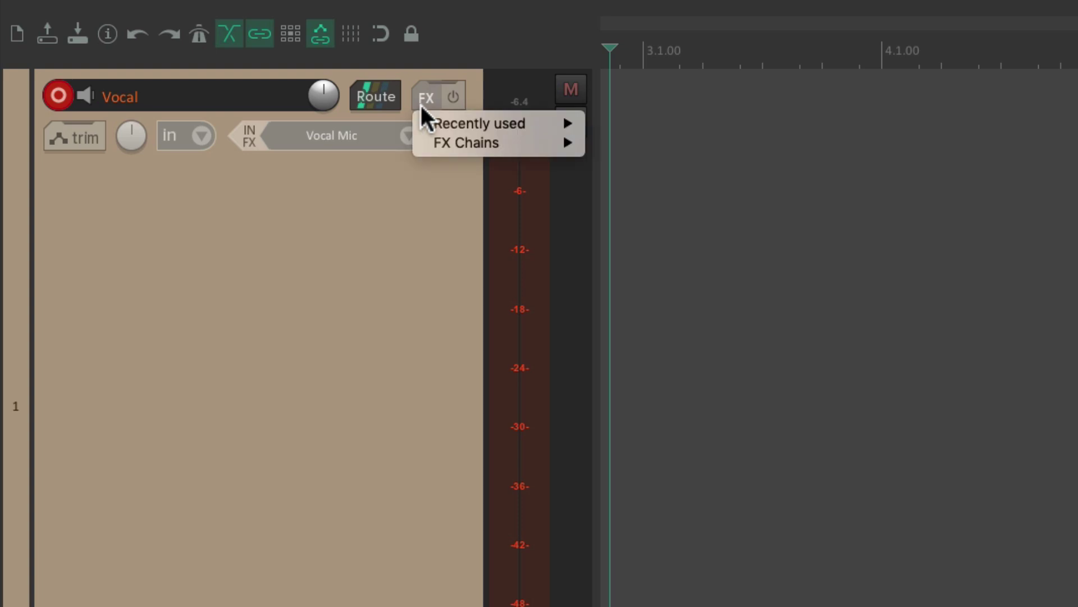
pyautogui.moveTo(424, 141)
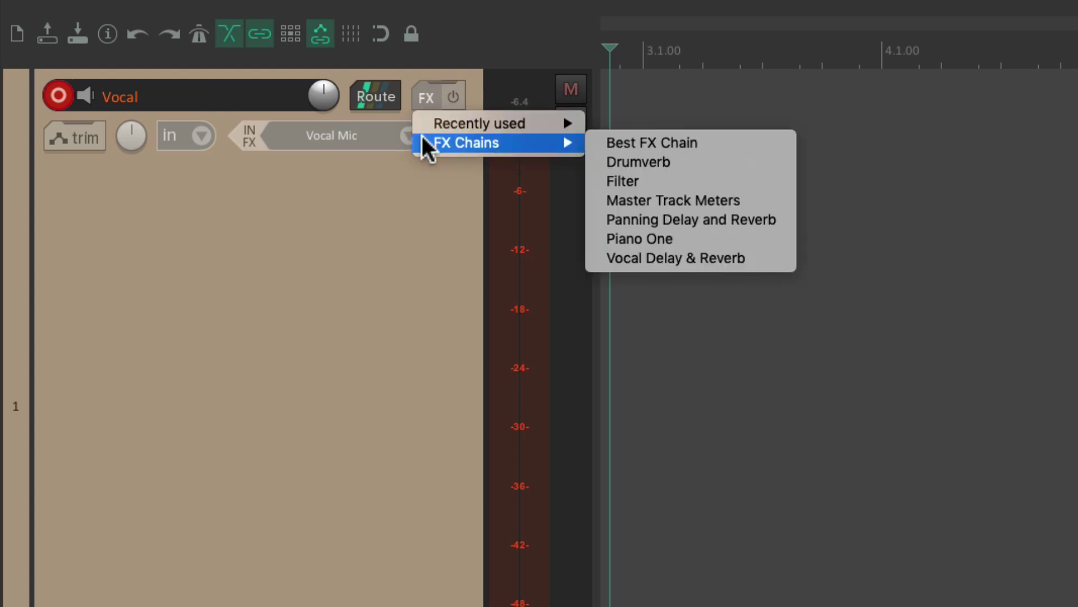
pyautogui.click(775, 252)
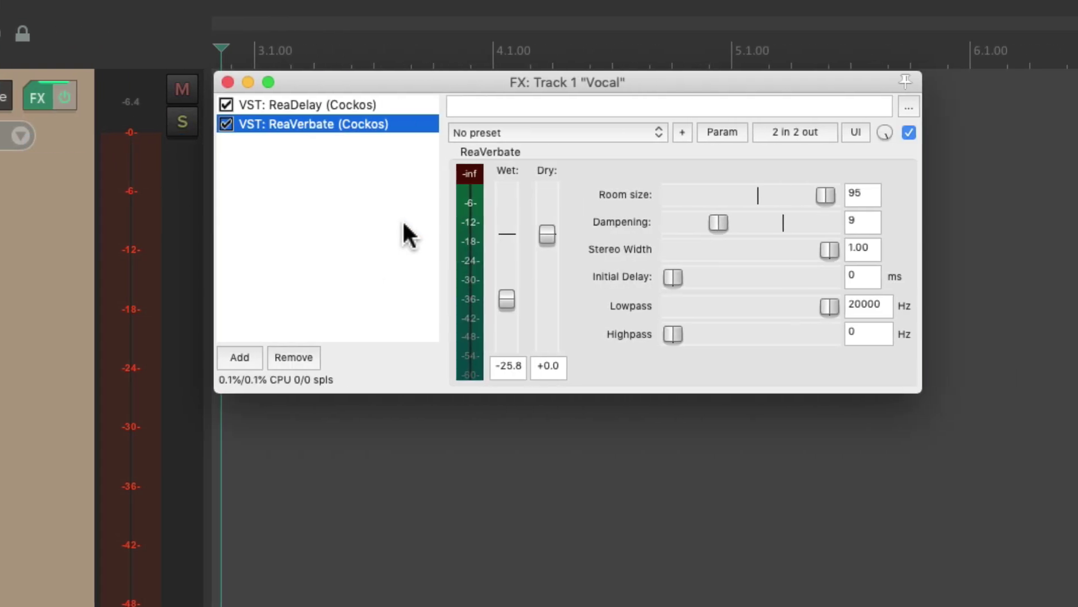
# Inspect the ReaDelay taps (210 ms) and ReaVerbate (room size 95) in the FX window
pyautogui.click(392, 103)
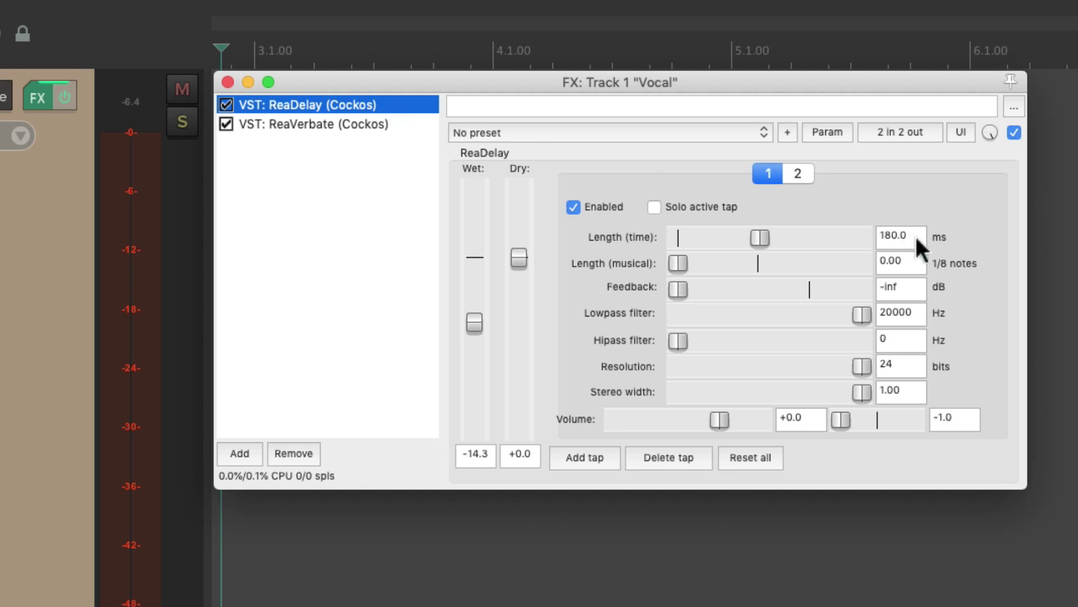
pyautogui.click(797, 175)
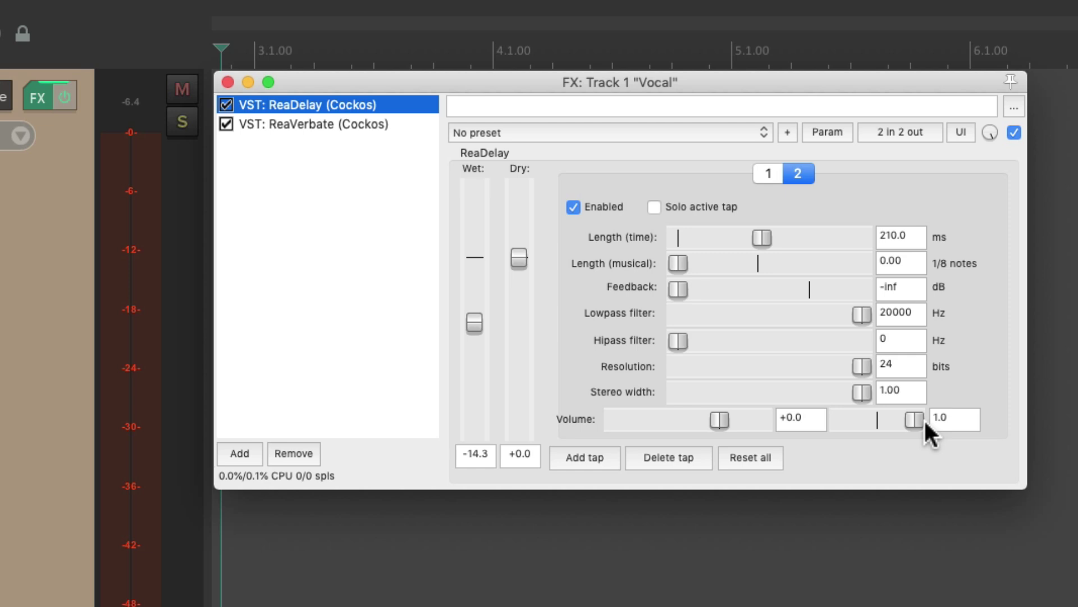
pyautogui.click(402, 121)
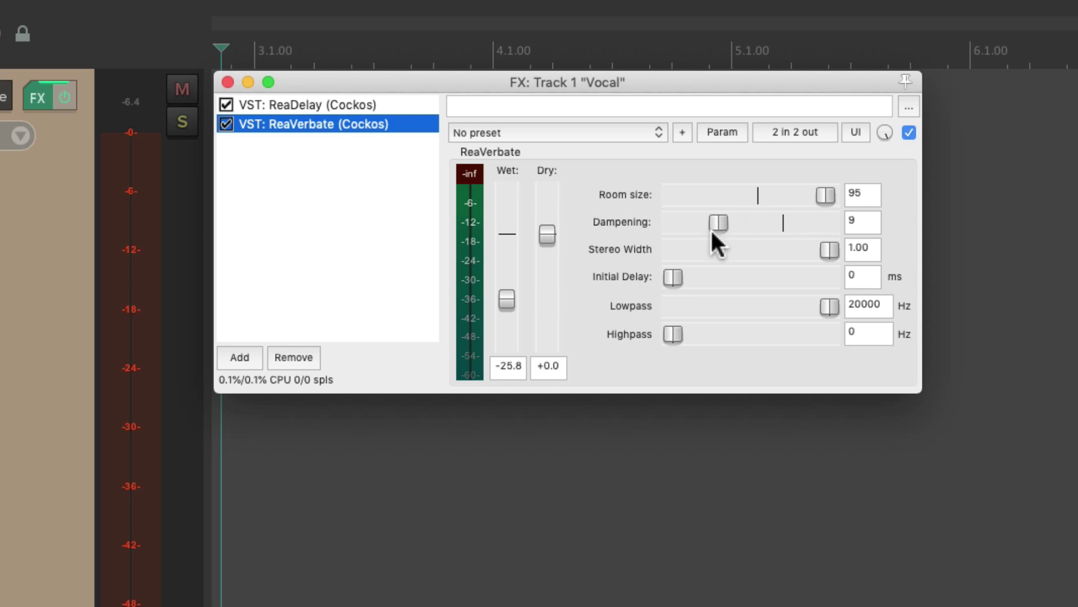
# Close the FX: Track 1 "Vocal" window to return to the arrangement view
pyautogui.click(228, 84)
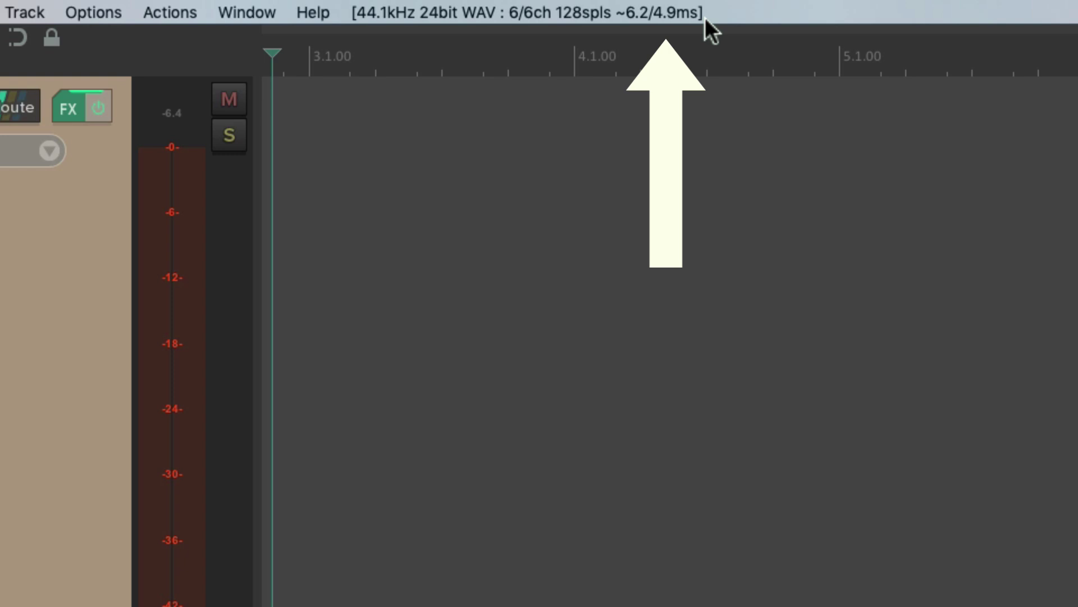
# Open Preferences > Audio > Device from the menu bar's audio-format info
pyautogui.click(706, 20)
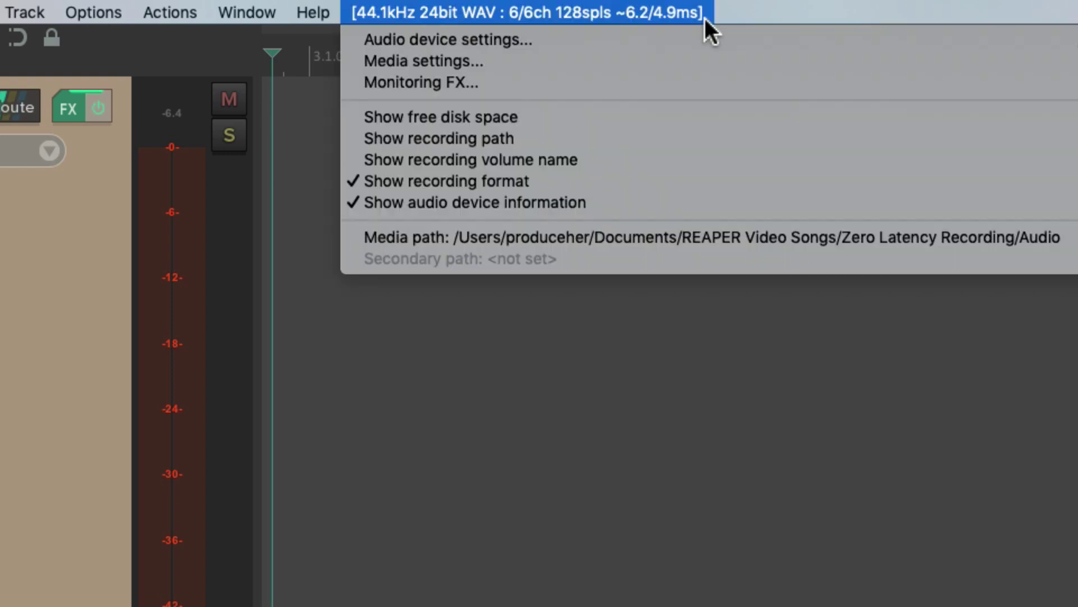
pyautogui.click(665, 39)
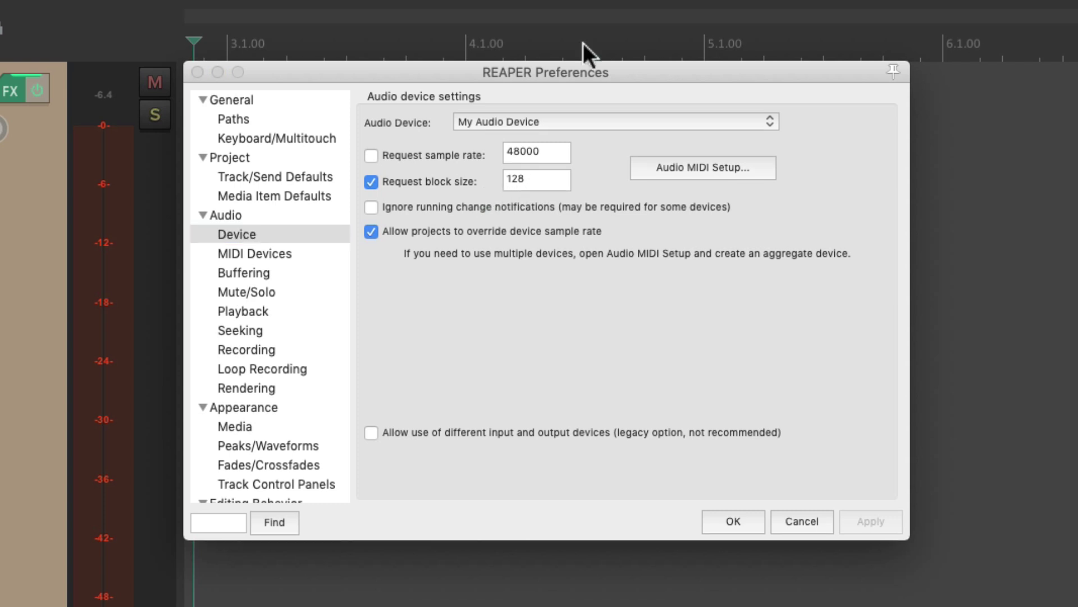
pyautogui.moveTo(594, 11)
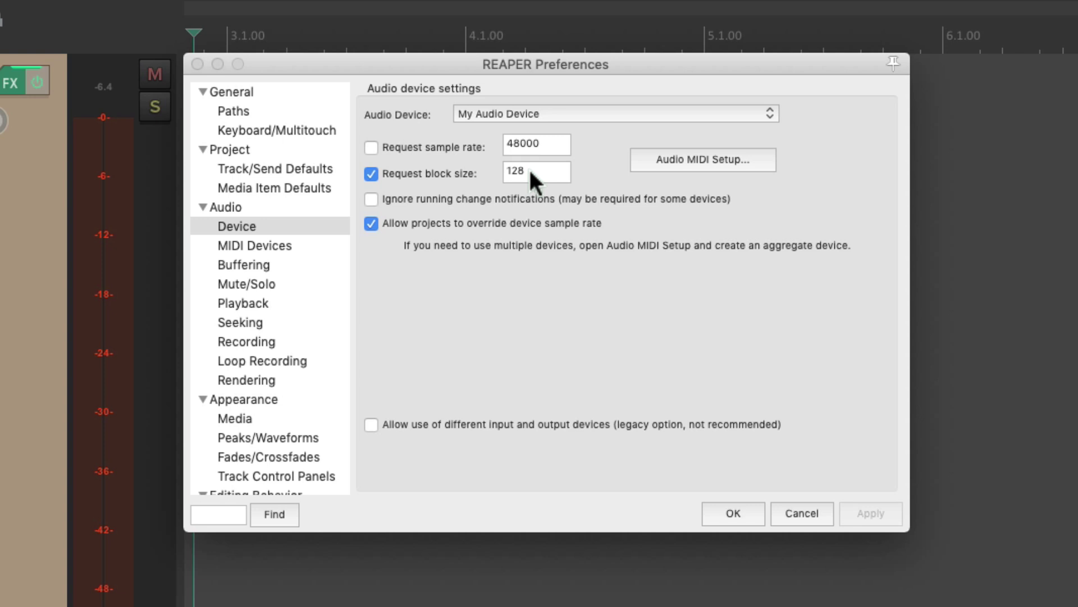
# Set the Request block size to 2048 samples after briefly trying 512, and apply it
pyautogui.click(529, 169)
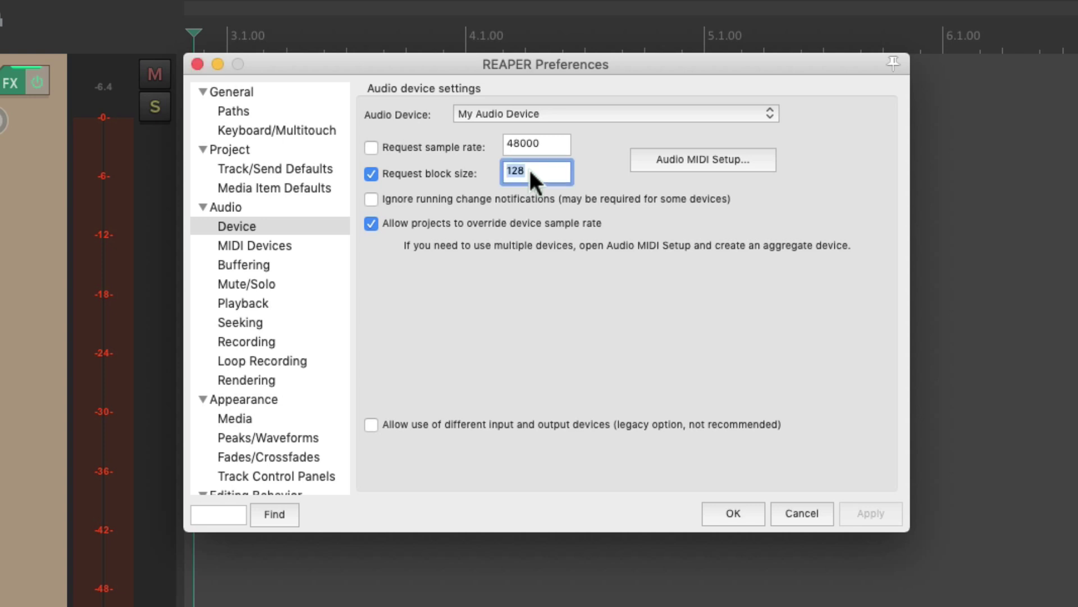
pyautogui.write('512')
pyautogui.press('Return')
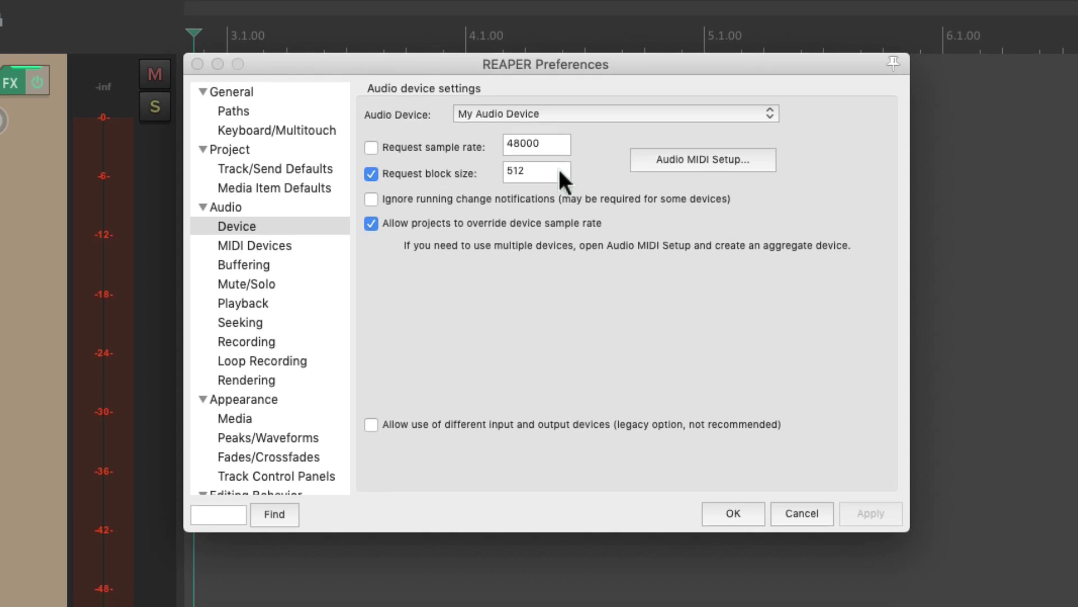
pyautogui.click(561, 186)
pyautogui.write('1')
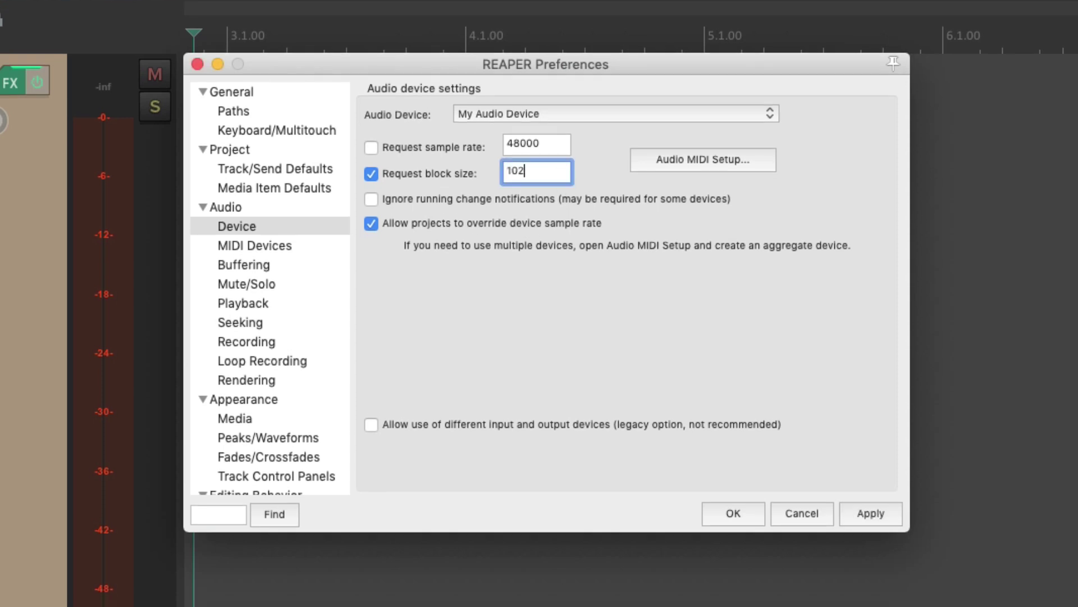
pyautogui.write('4')
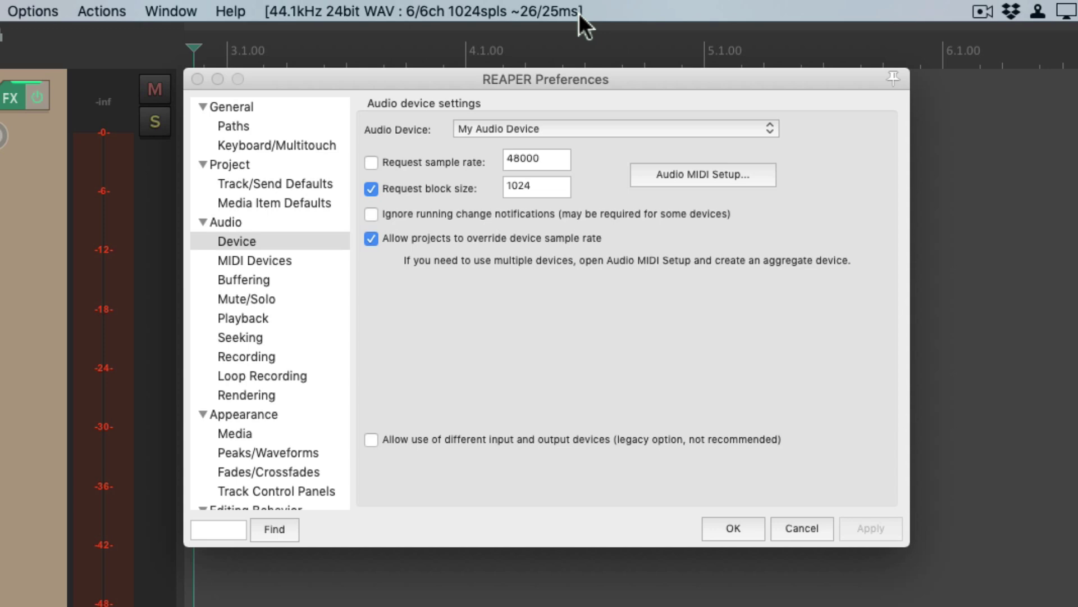
pyautogui.click(561, 186)
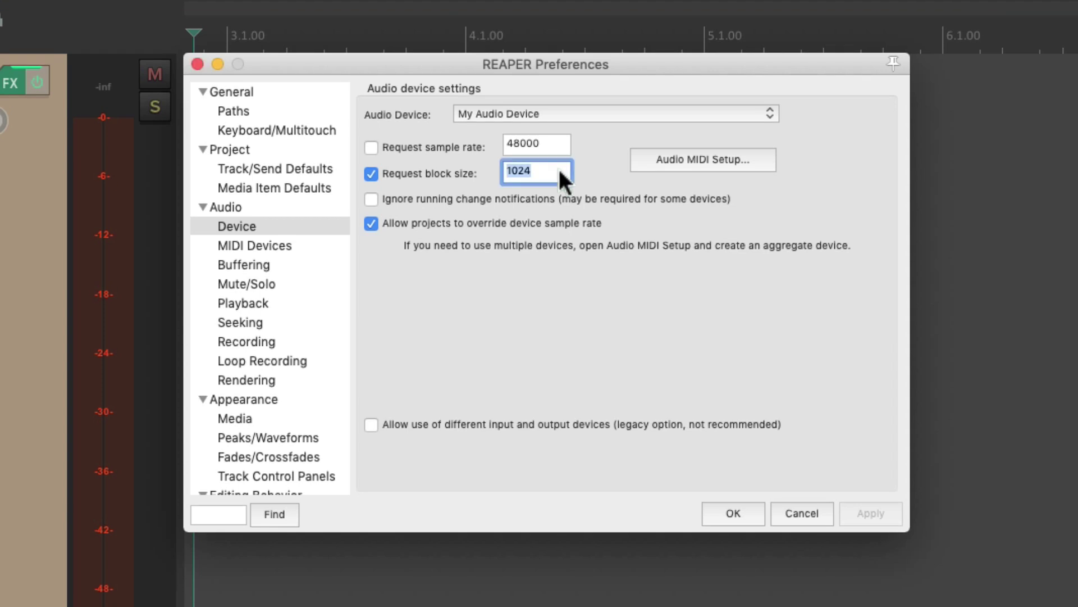
pyautogui.write('2048')
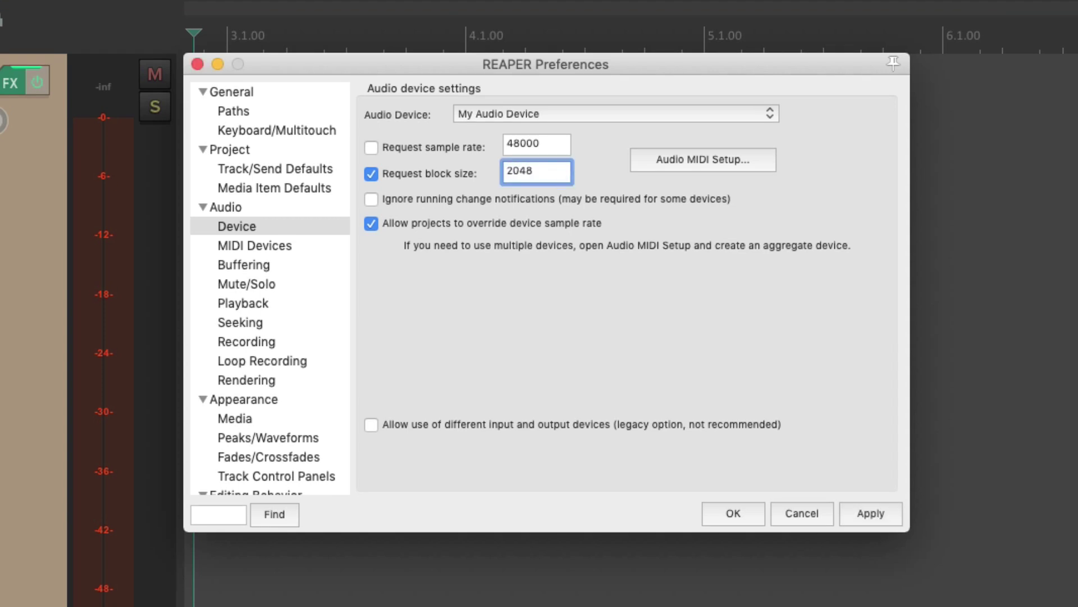
pyautogui.press('Return')
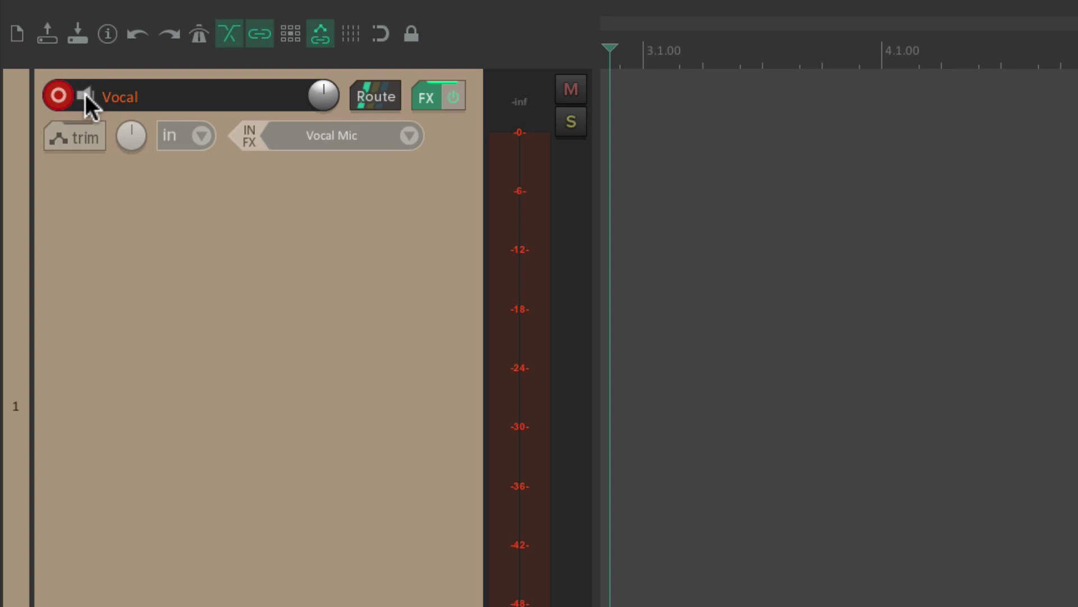
# Toggle Monitor Input (Tape Auto Style) on and off, leaving the Vocal track on plain Monitor Input
pyautogui.rightClick(86, 95)
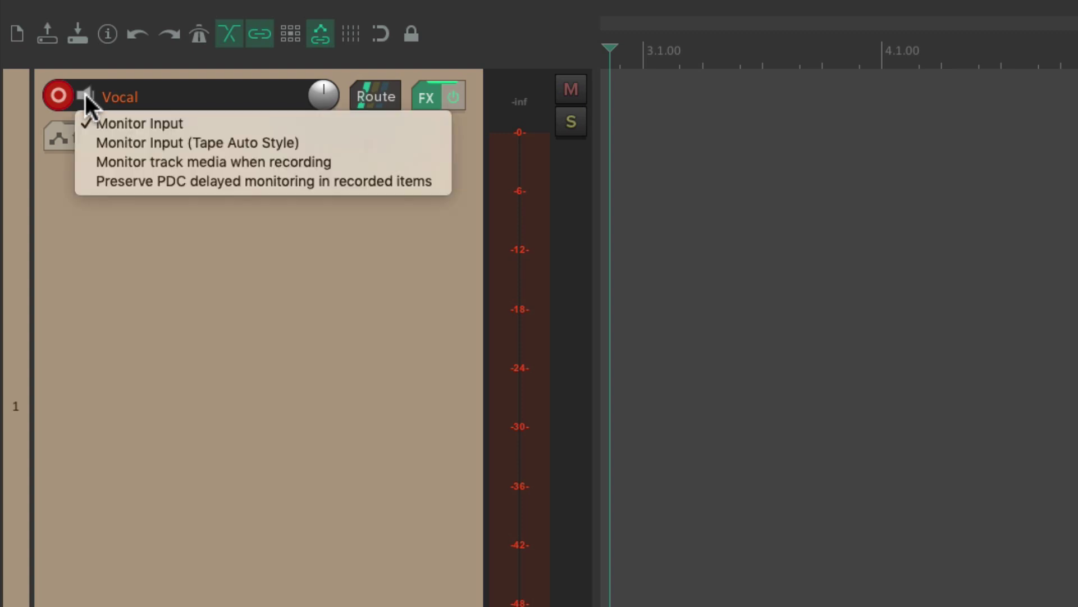
pyautogui.click(78, 125)
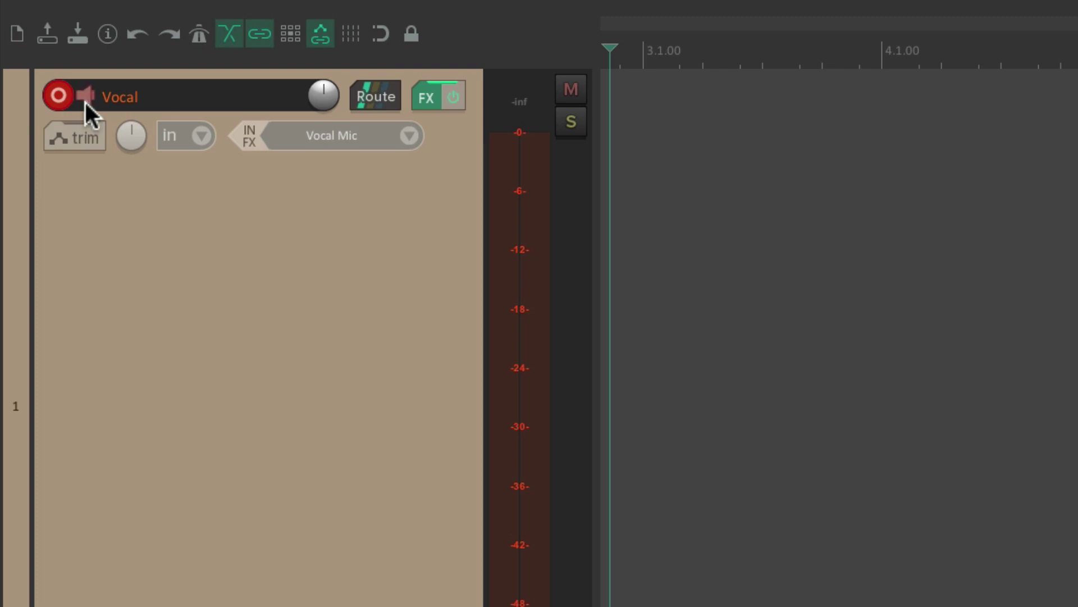
pyautogui.rightClick(85, 102)
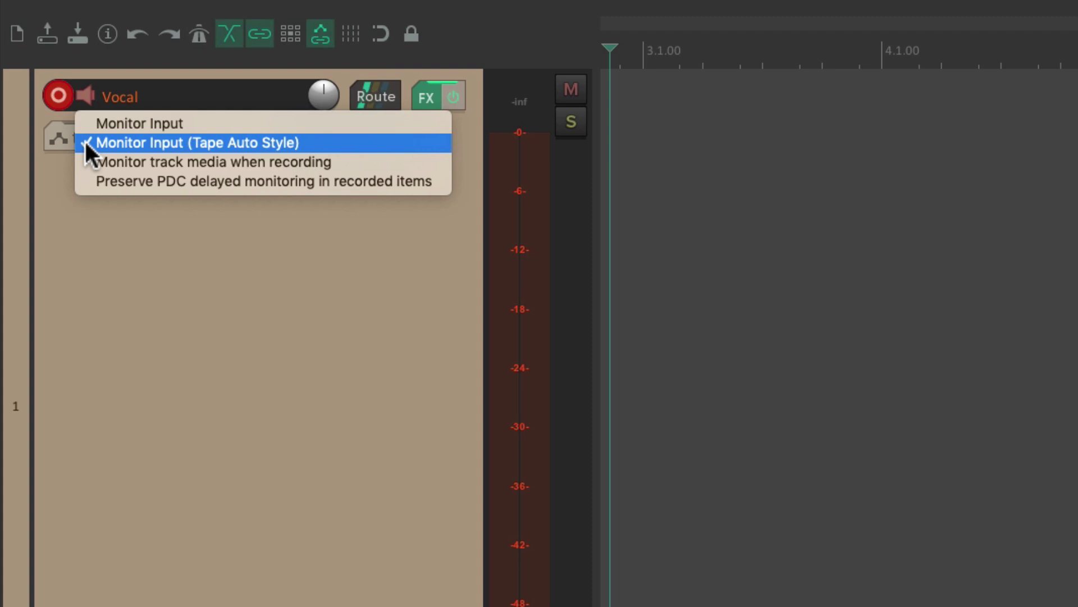
pyautogui.click(50, 168)
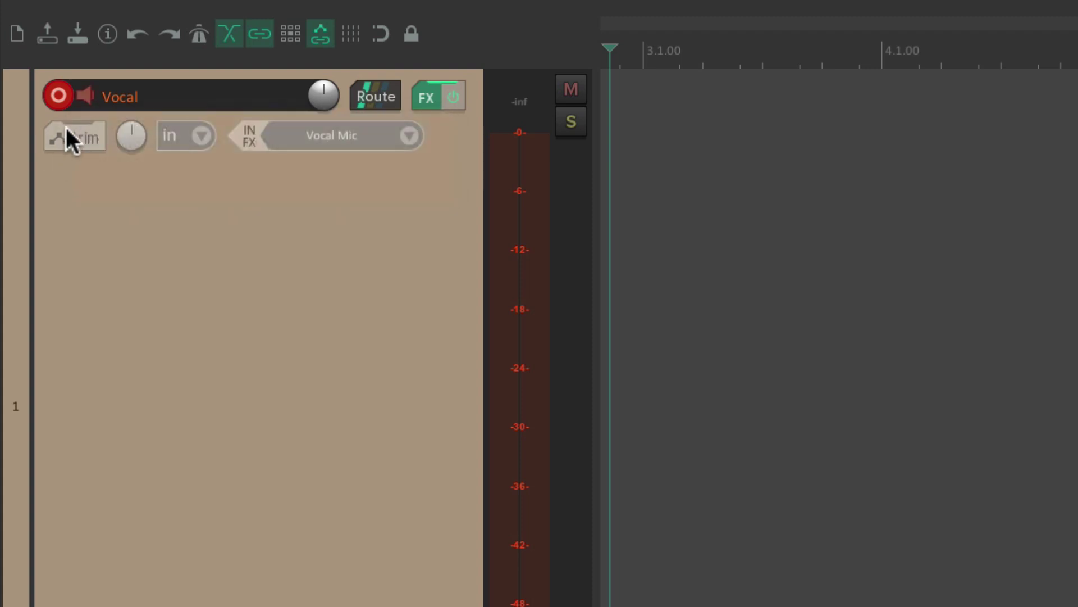
pyautogui.rightClick(87, 100)
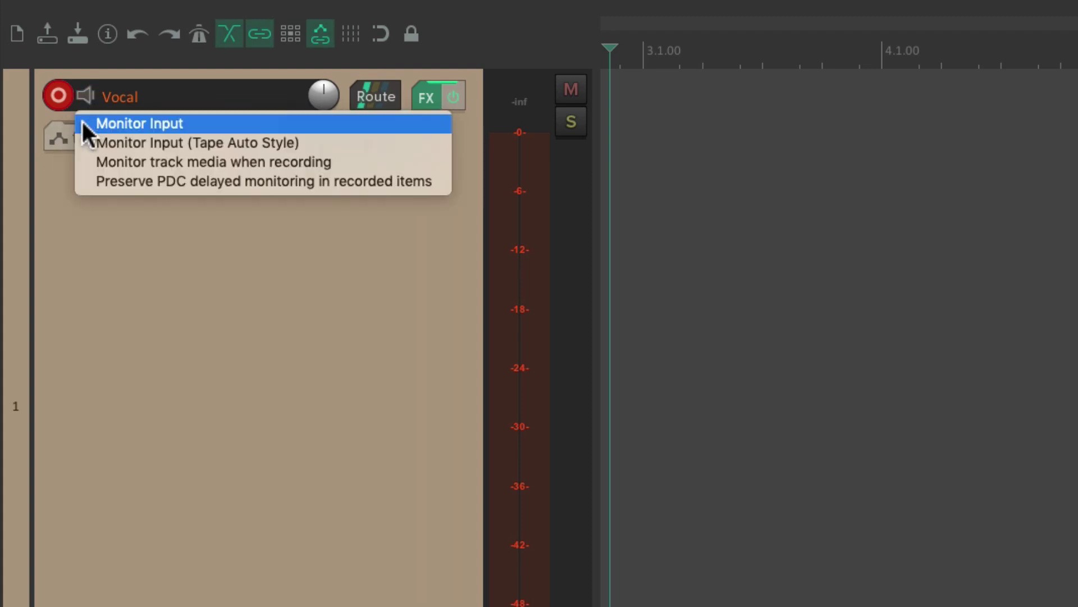
pyautogui.click(71, 260)
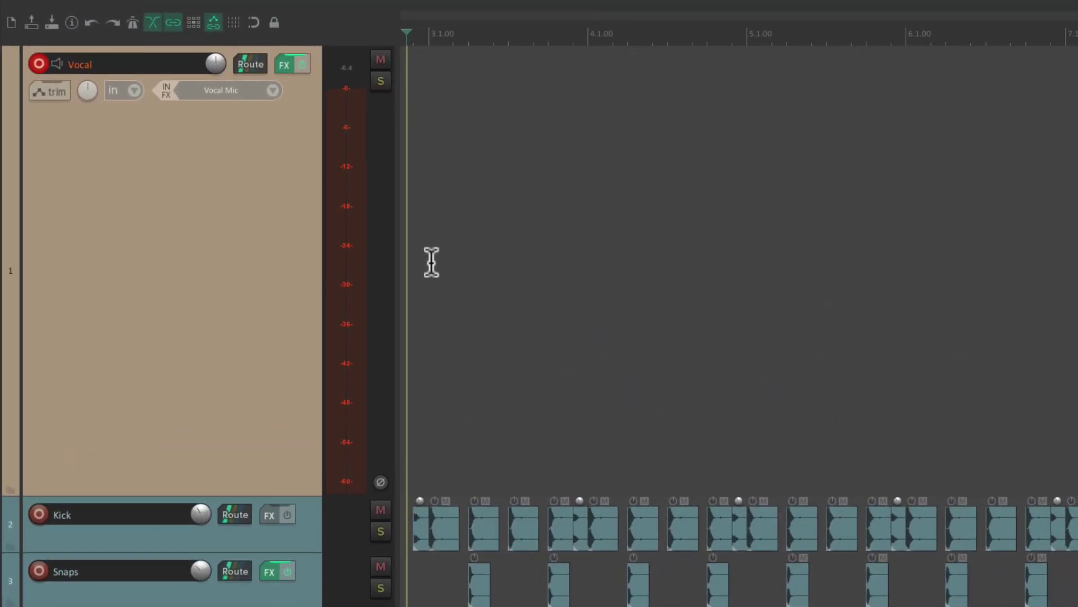
# Start recording a vocal take on the armed Vocal track with Ctrl+R
pyautogui.hotkey('ctrl', 'r')
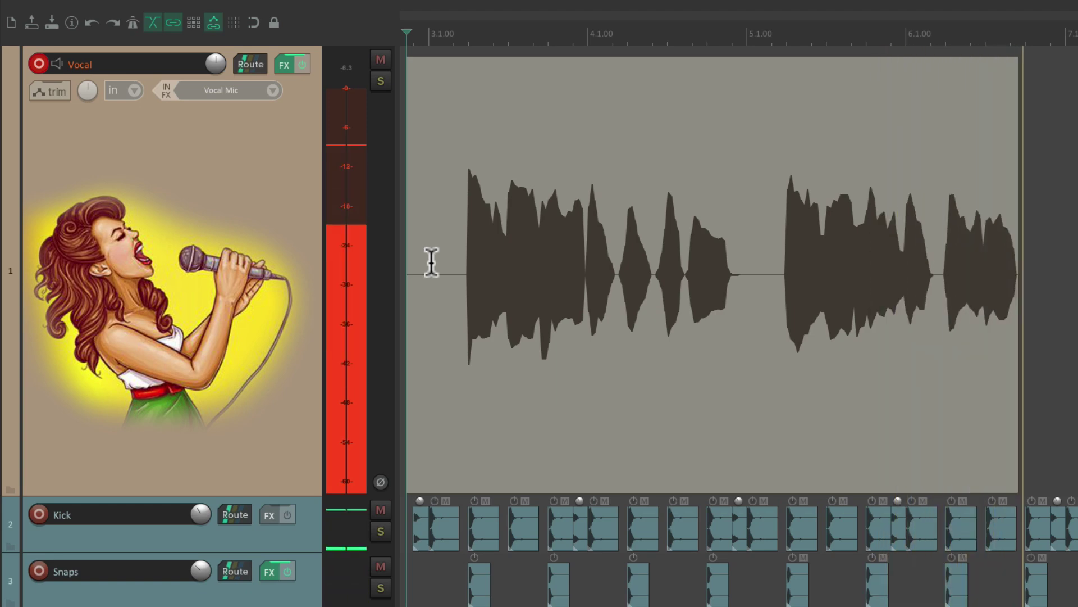
# Stop recording, keeping the Vocal-33.wav take on the Vocal track from bar 3
pyautogui.press('space')
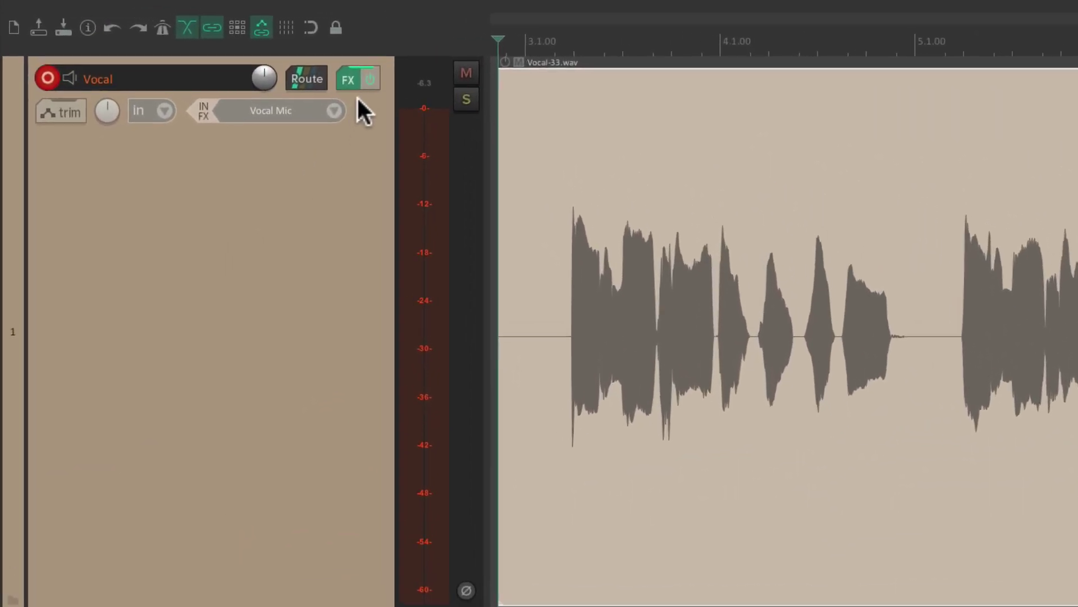
# Glance at the Vocal track's ReaDelay and ReaVerbate, then play Vocal-33.wav back with the drums
pyautogui.click(354, 85)
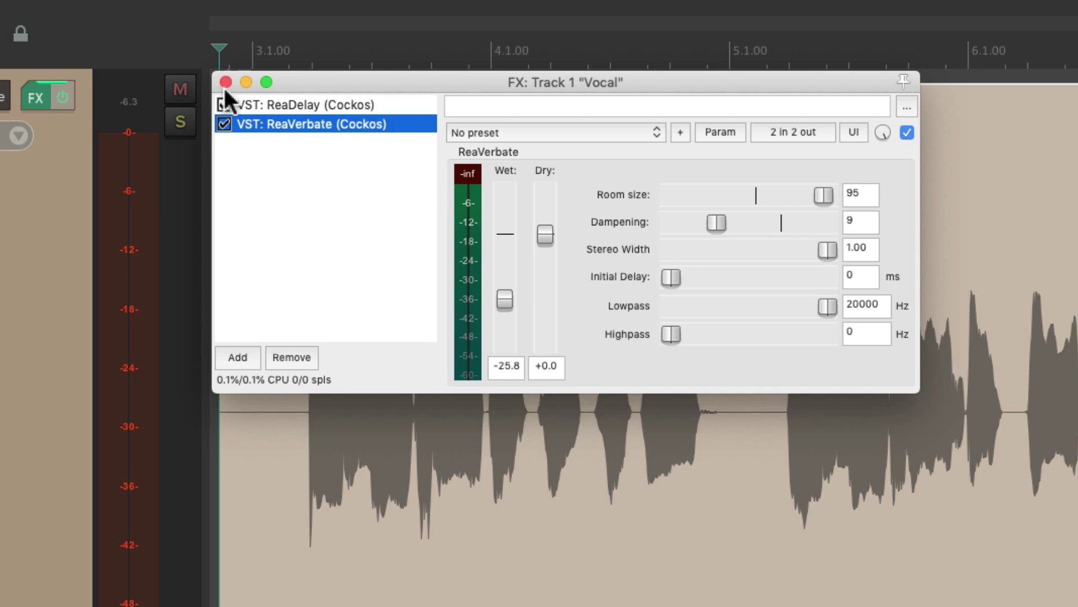
pyautogui.click(225, 84)
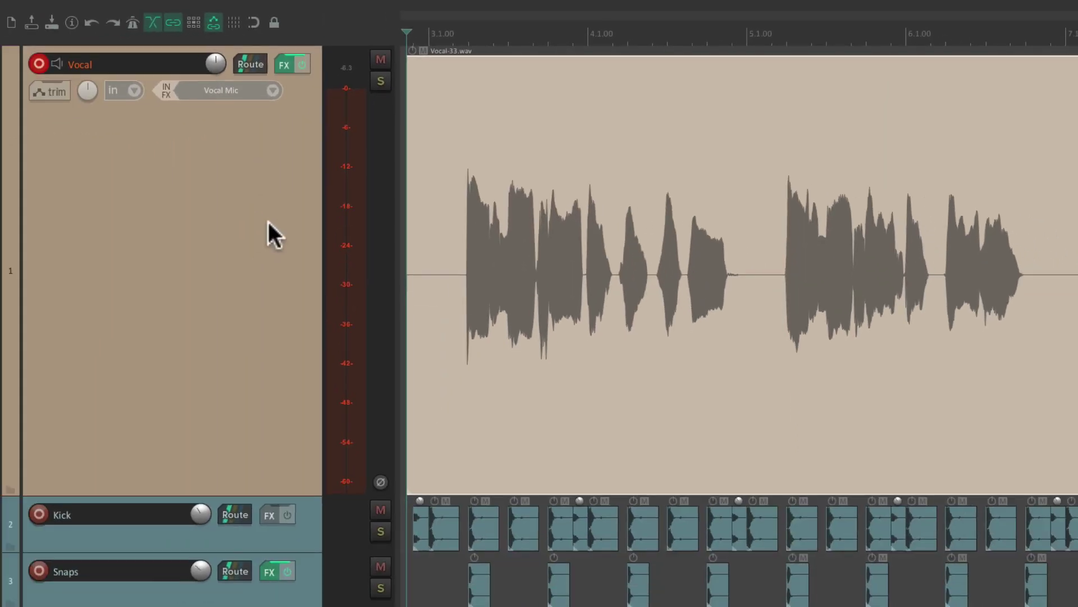
pyautogui.press('space')
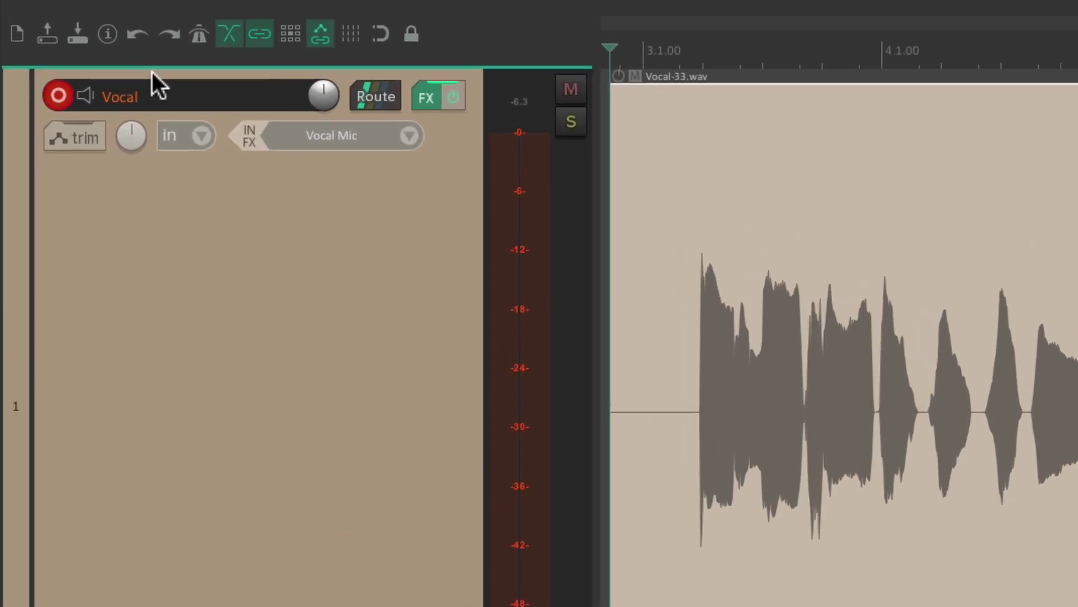
# Check the Vocal track's monitoring options unchanged, then delete the Vocal-33.wav take
pyautogui.rightClick(57, 64)
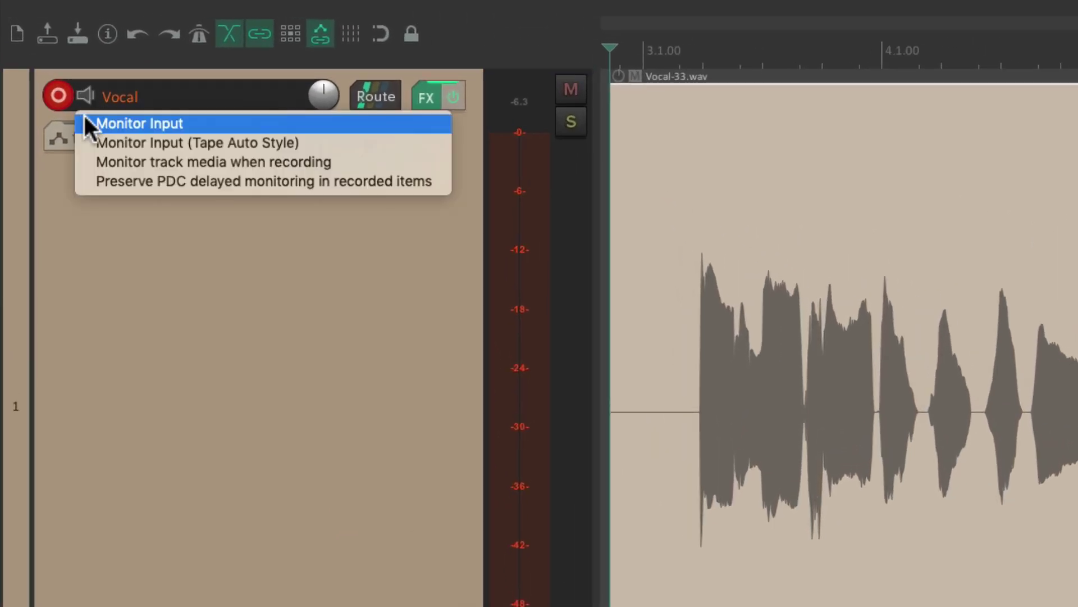
pyautogui.click(143, 245)
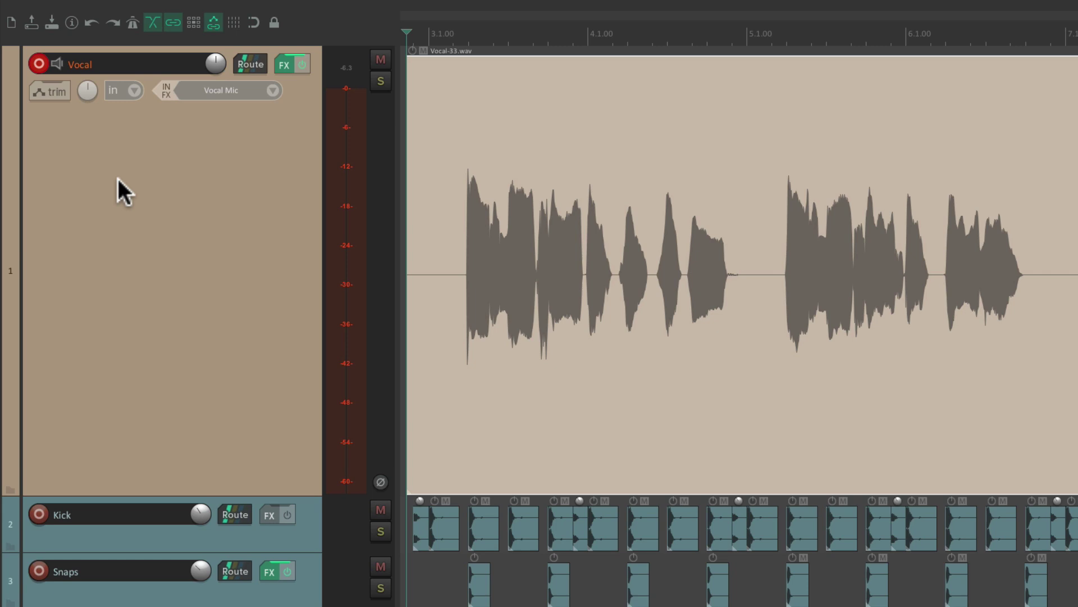
pyautogui.press('Delete')
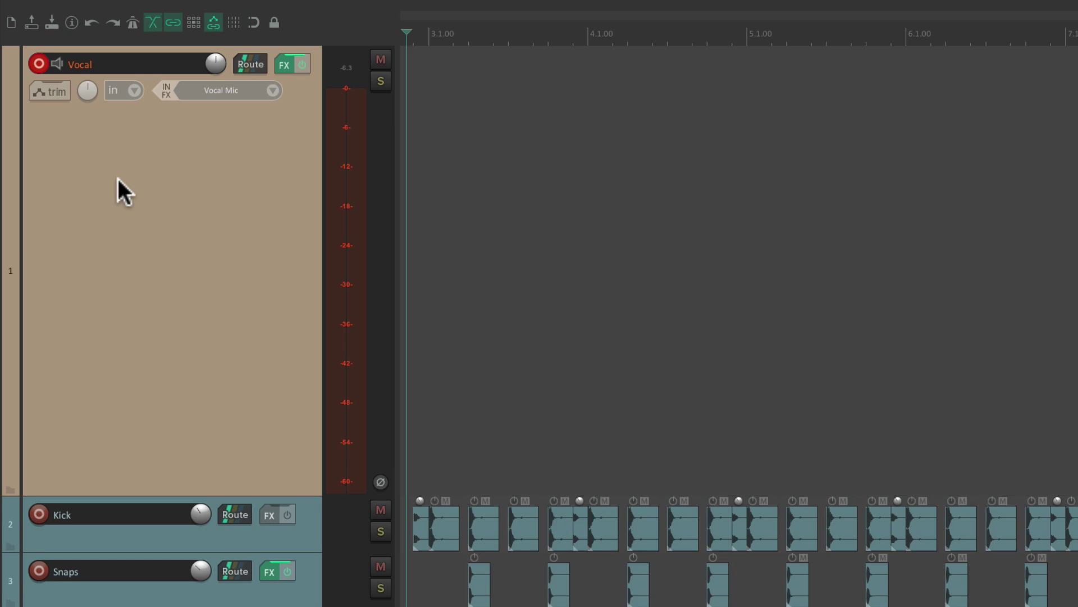
# Duplicate the Vocal track and rename the copy 'Vocal - FX ONLY'
pyautogui.rightClick(206, 156)
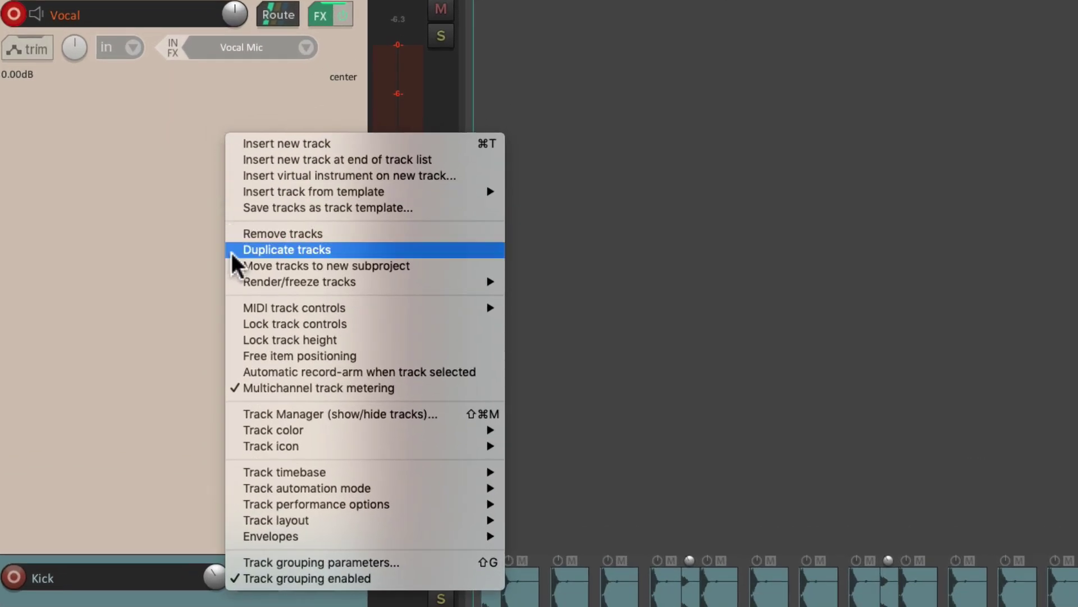
pyautogui.click(231, 250)
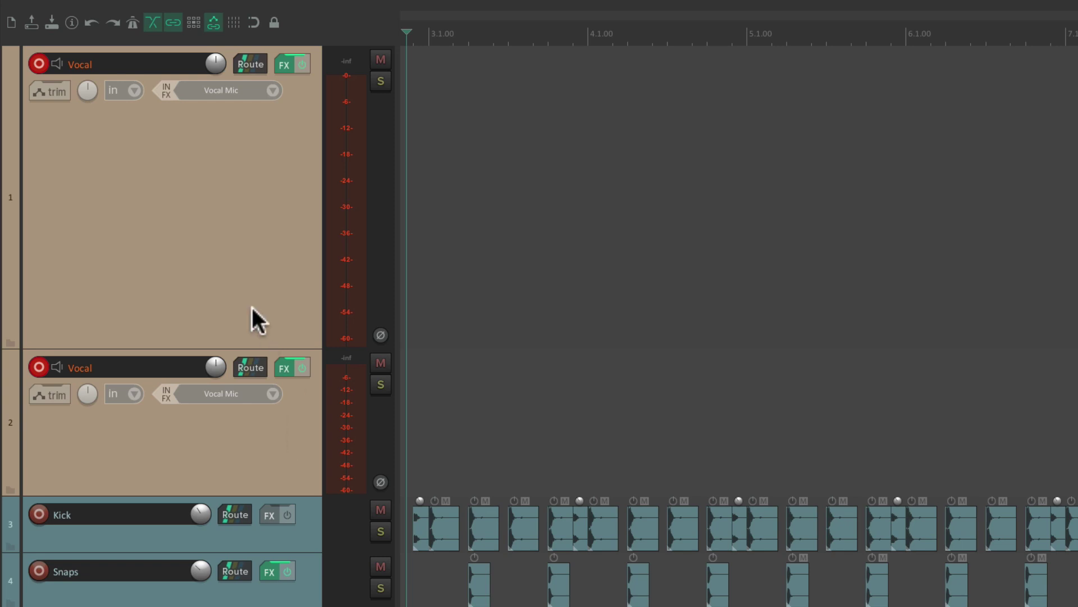
pyautogui.doubleClick(149, 360)
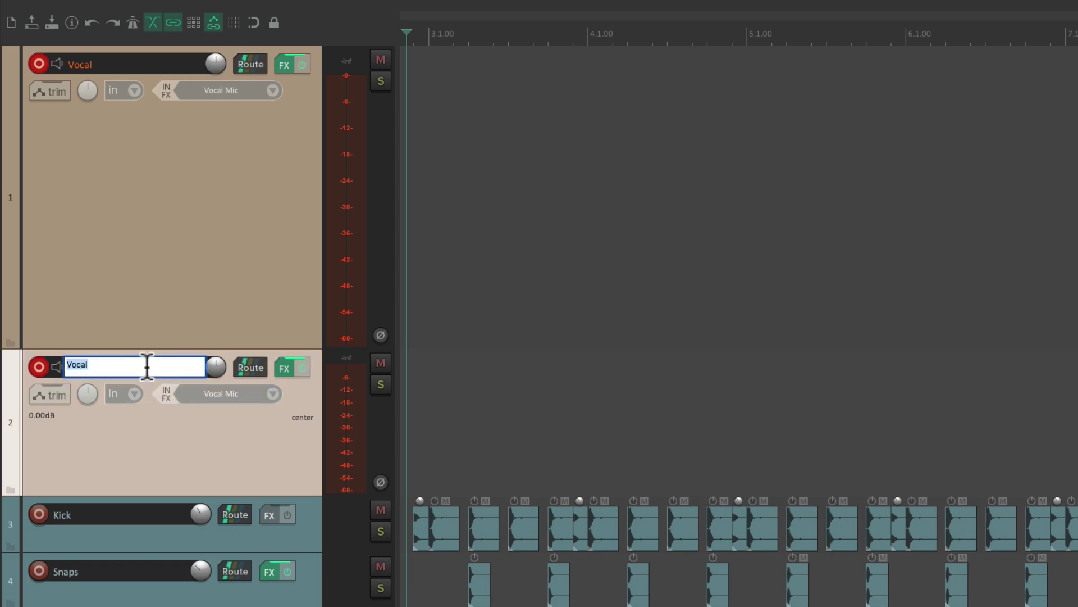
pyautogui.click(158, 365)
pyautogui.write('- FX ONLY')
pyautogui.press('Return')
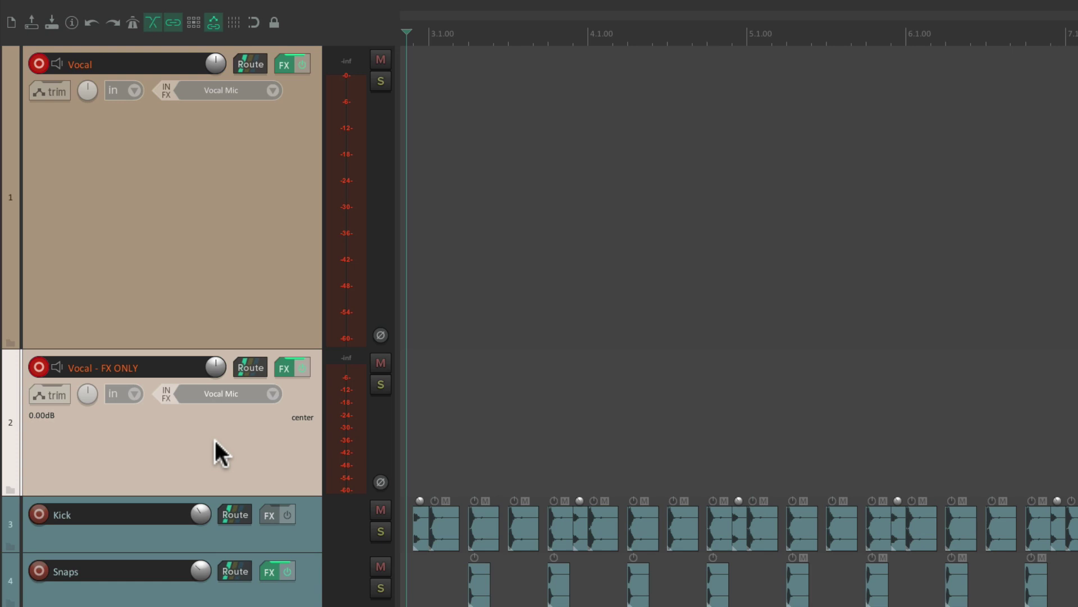
# Pull the ReaDelay dry level on Vocal - FX ONLY down to -inf
pyautogui.click(281, 369)
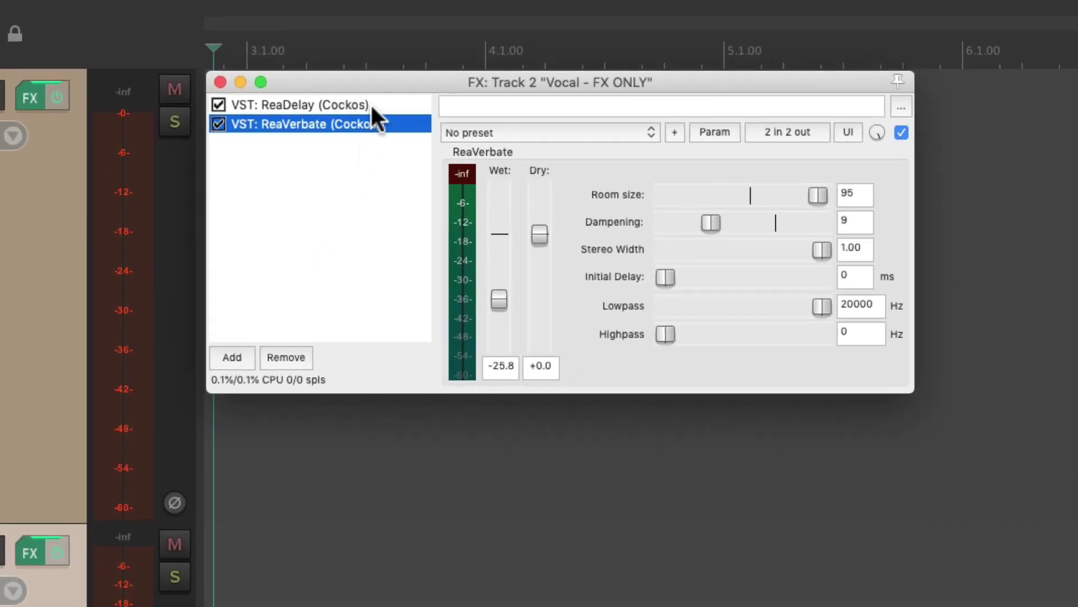
pyautogui.click(373, 105)
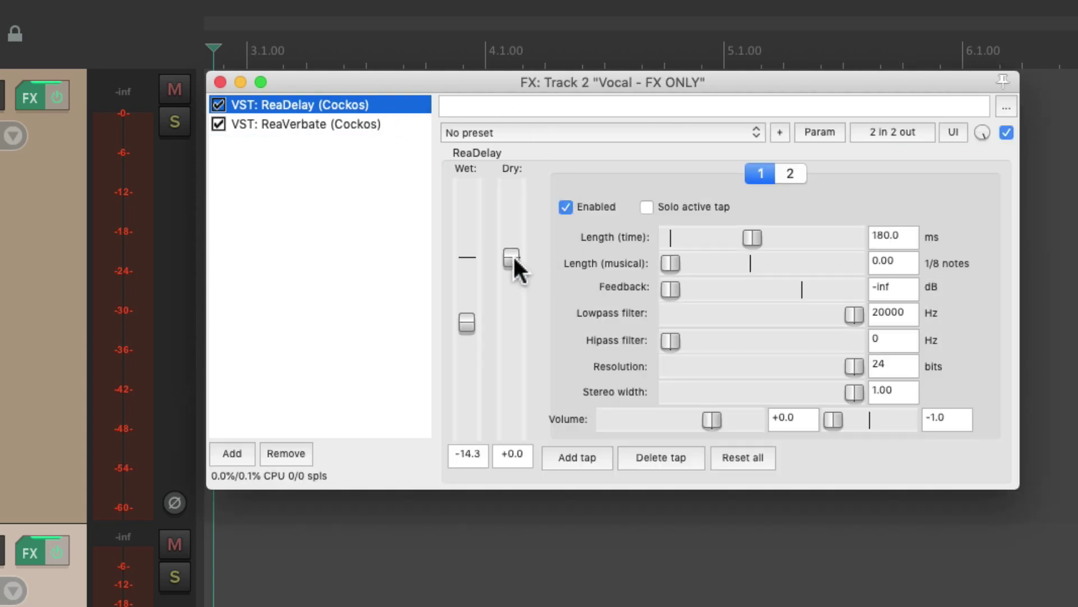
pyautogui.moveTo(514, 254); pyautogui.dragTo(530, 524)
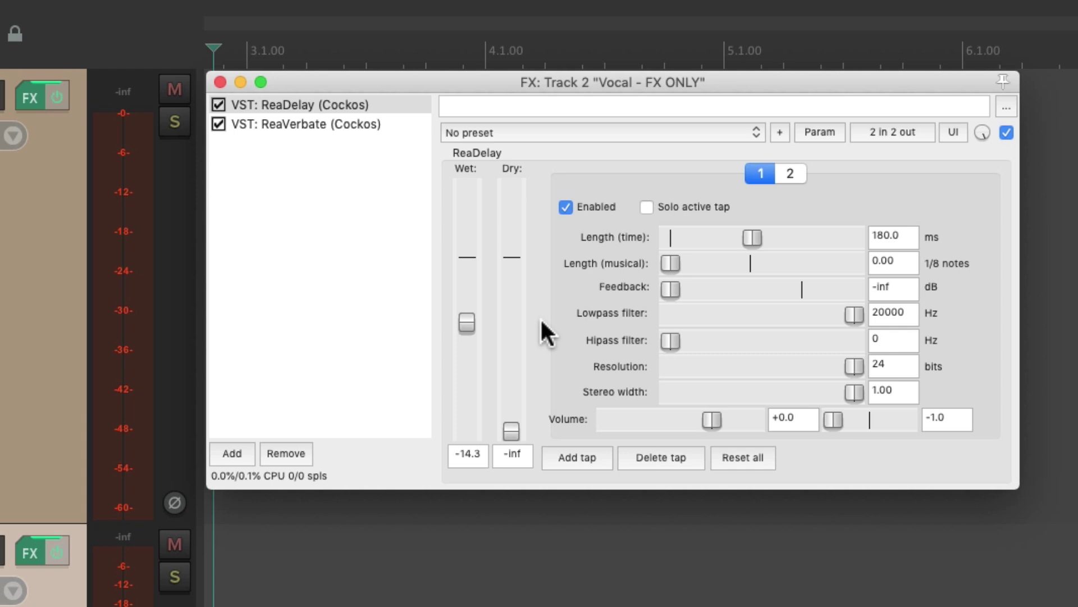
pyautogui.click(219, 82)
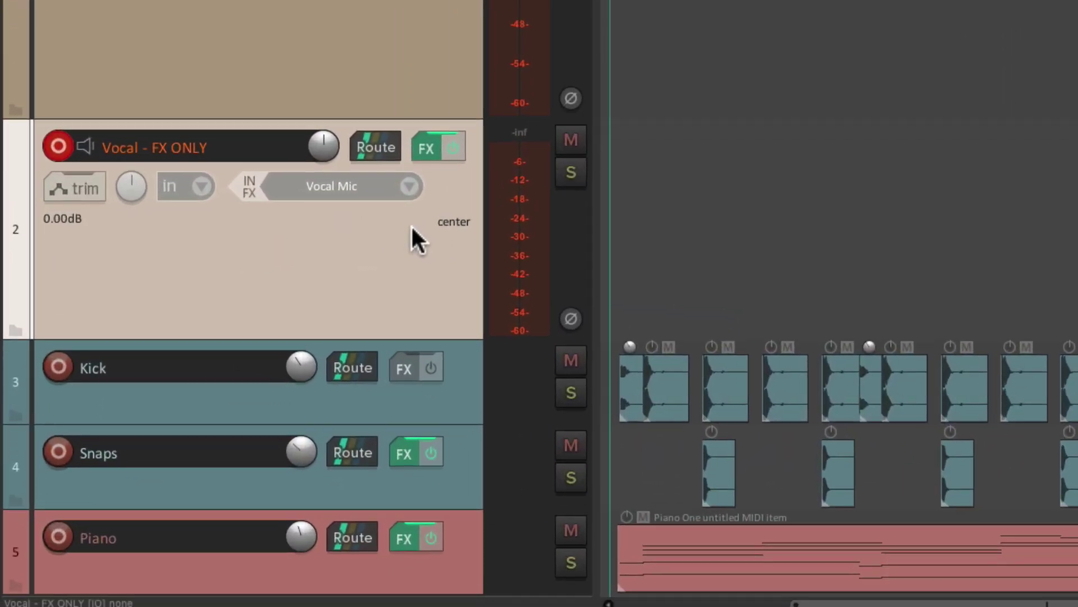
# Enable Monitor Input on track 2 and confirm the setting in its monitoring options
pyautogui.click(89, 147)
pyautogui.rightClick(88, 146)
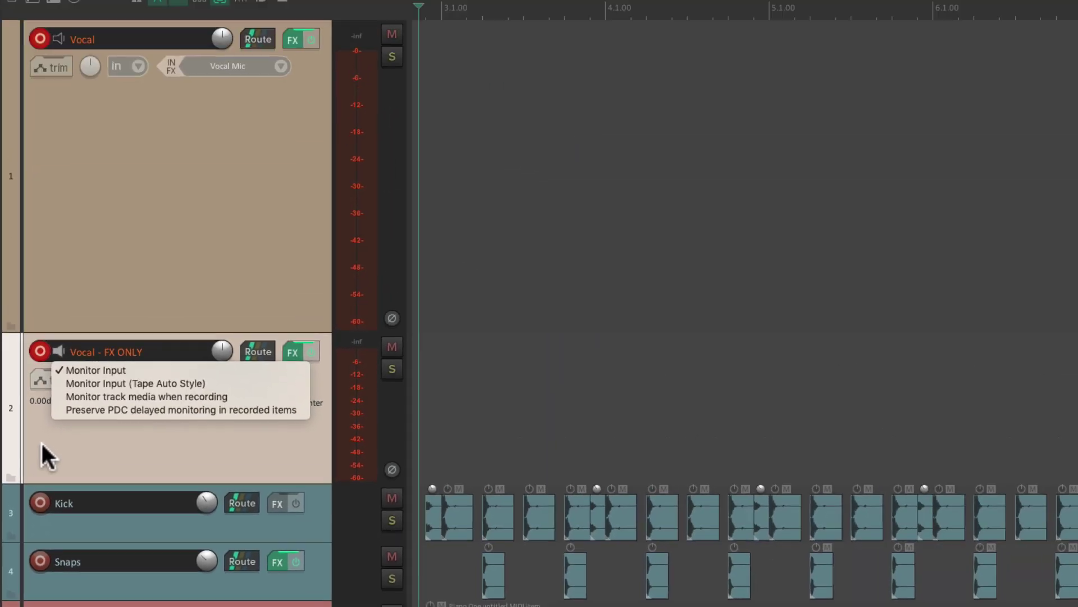
pyautogui.click(317, 259)
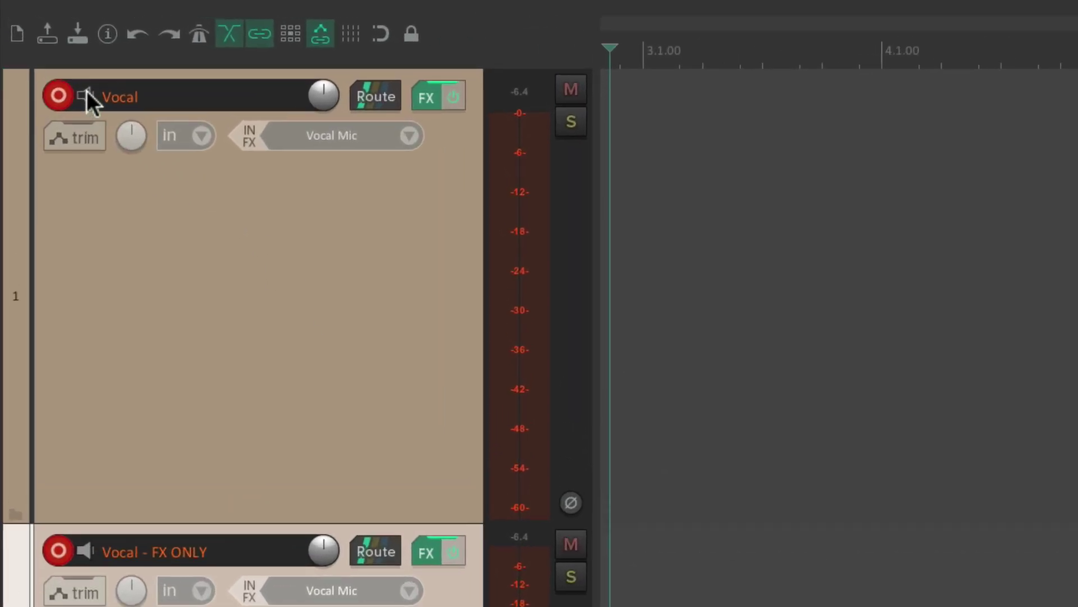
pyautogui.rightClick(57, 62)
pyautogui.click(87, 67)
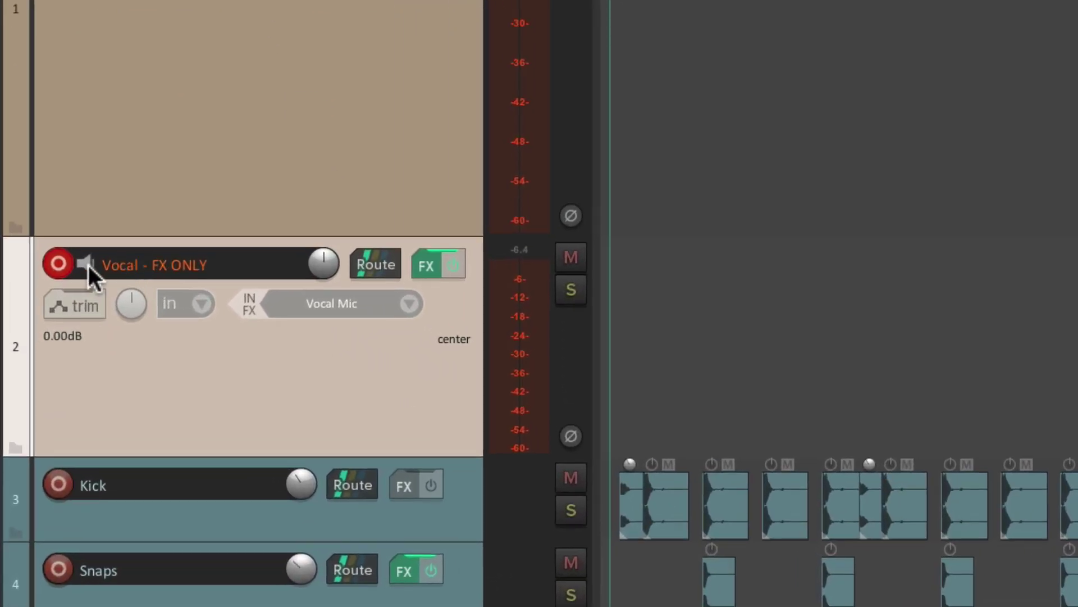
pyautogui.rightClick(89, 265)
pyautogui.click(77, 294)
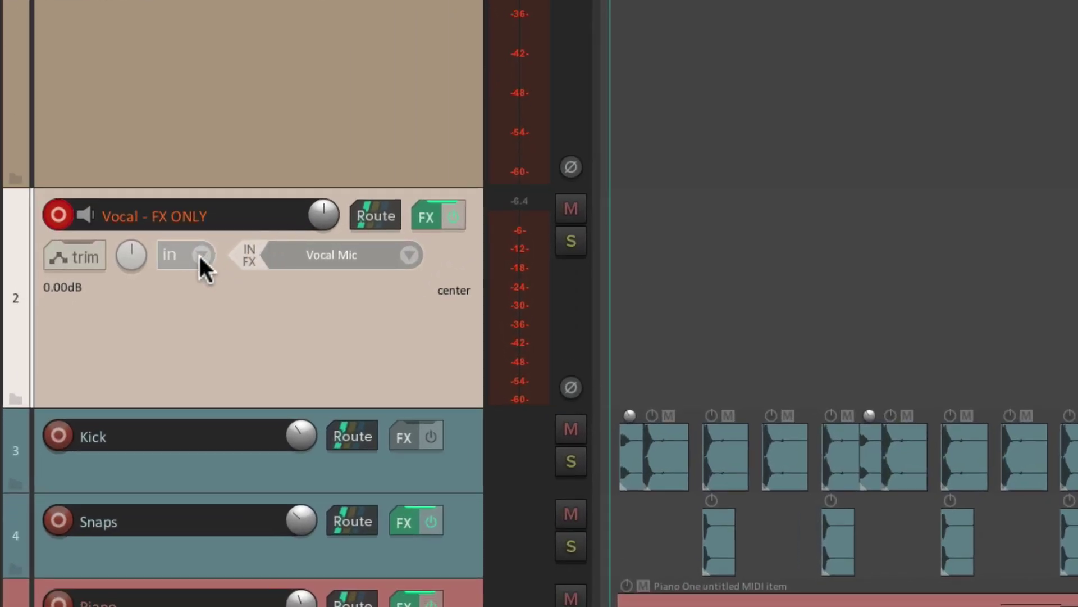
# Set track 2's record mode to 'Record: disable (input monitoring only)'
pyautogui.click(199, 255)
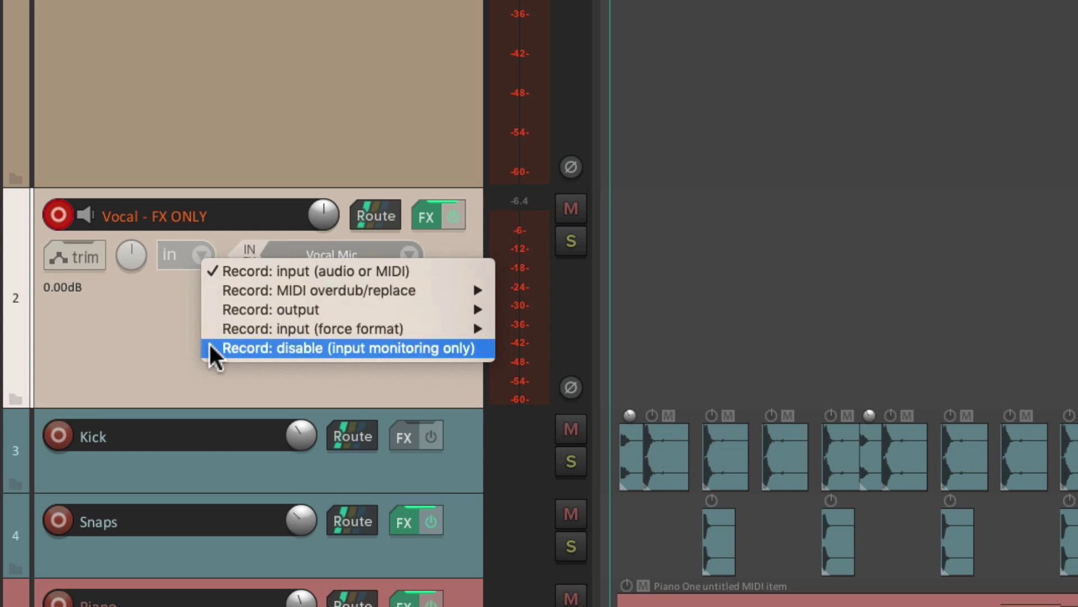
pyautogui.click(322, 348)
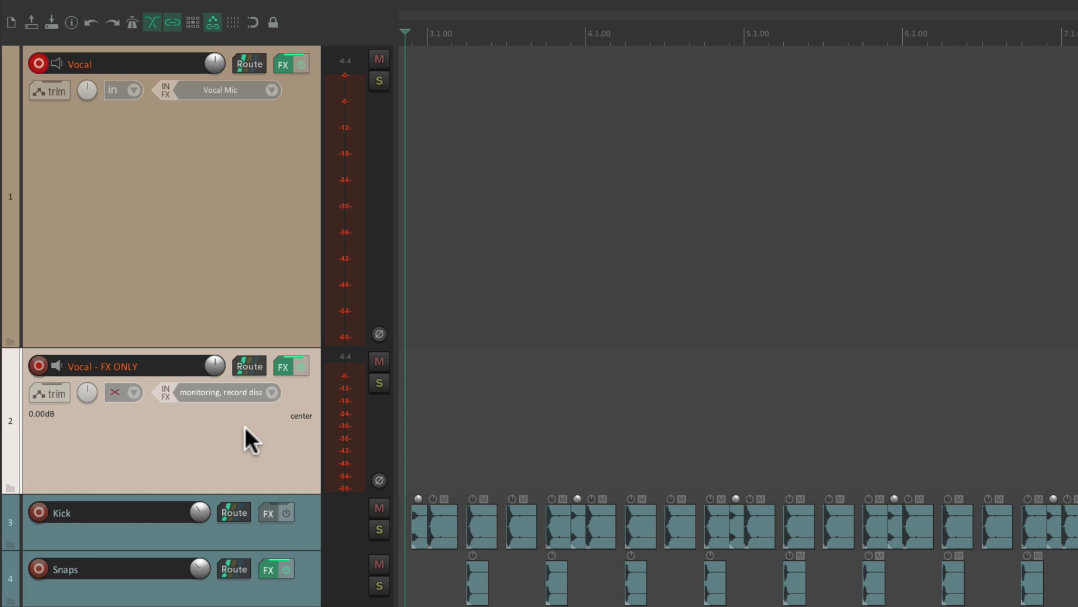
# Record a dry vocal take, Vocal-34.wav, onto the Vocal track starting at bar 3
pyautogui.hotkey('ctrl', 'r')
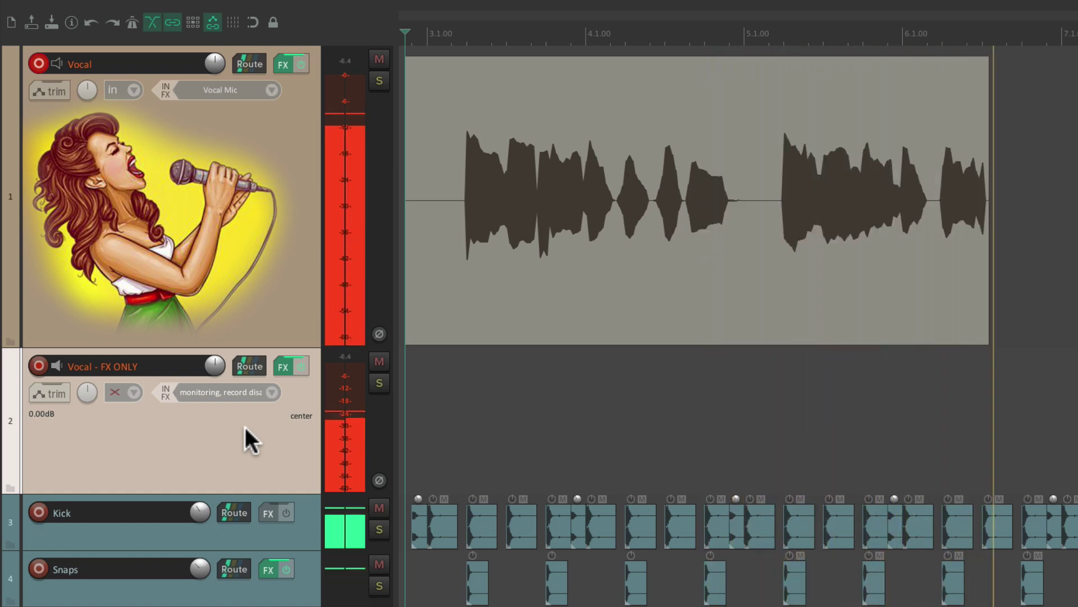
pyautogui.press('space')
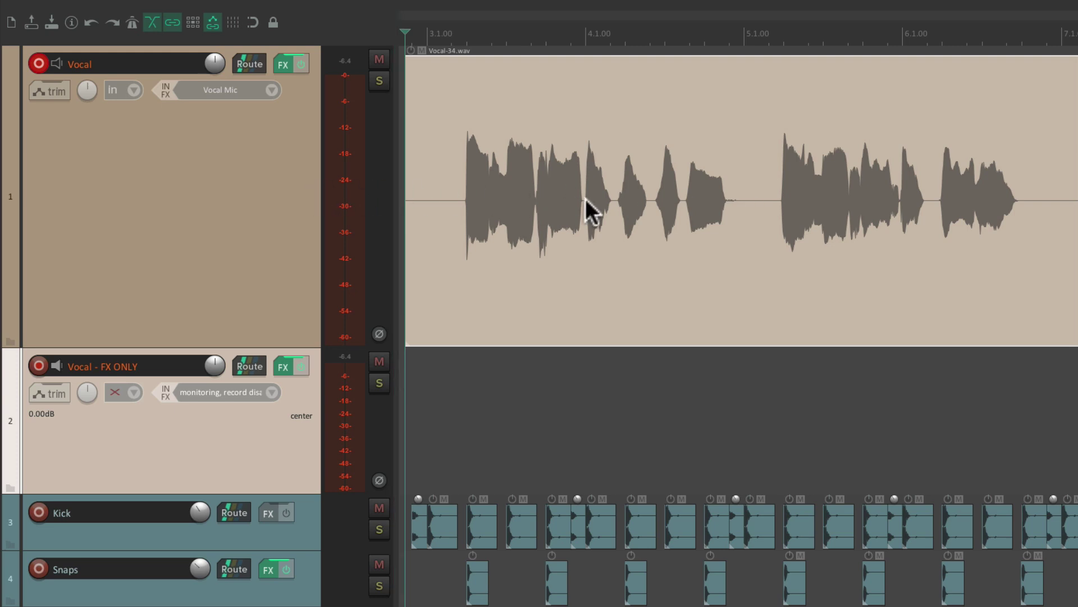
pyautogui.press('space')
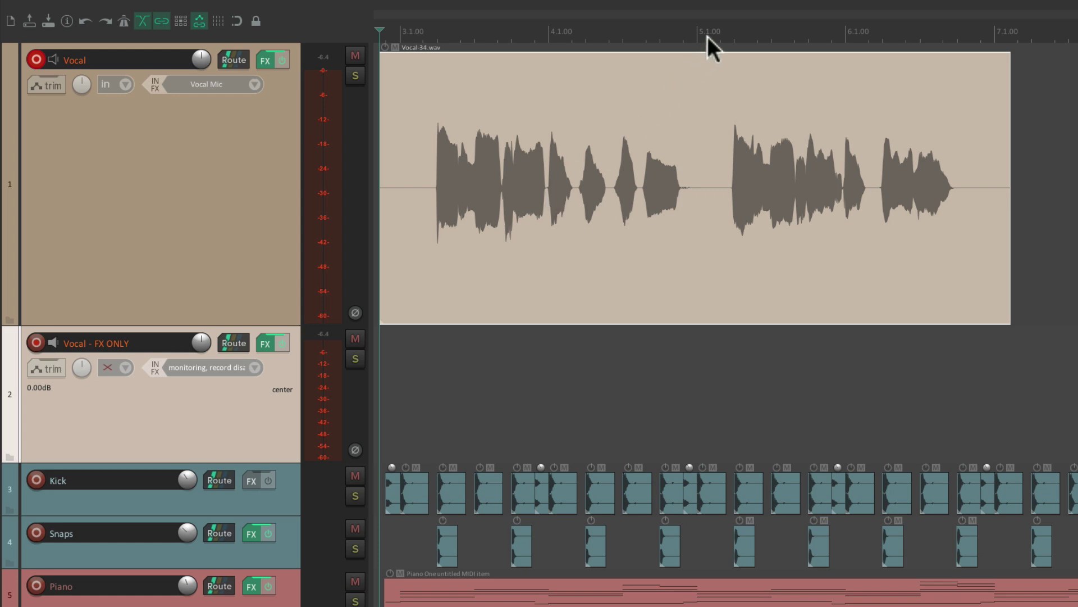
# Punch-record take Vocal-35.wav over a time selection from 5.1.00 to the end
pyautogui.moveTo(708, 35); pyautogui.dragTo(1059, 24)
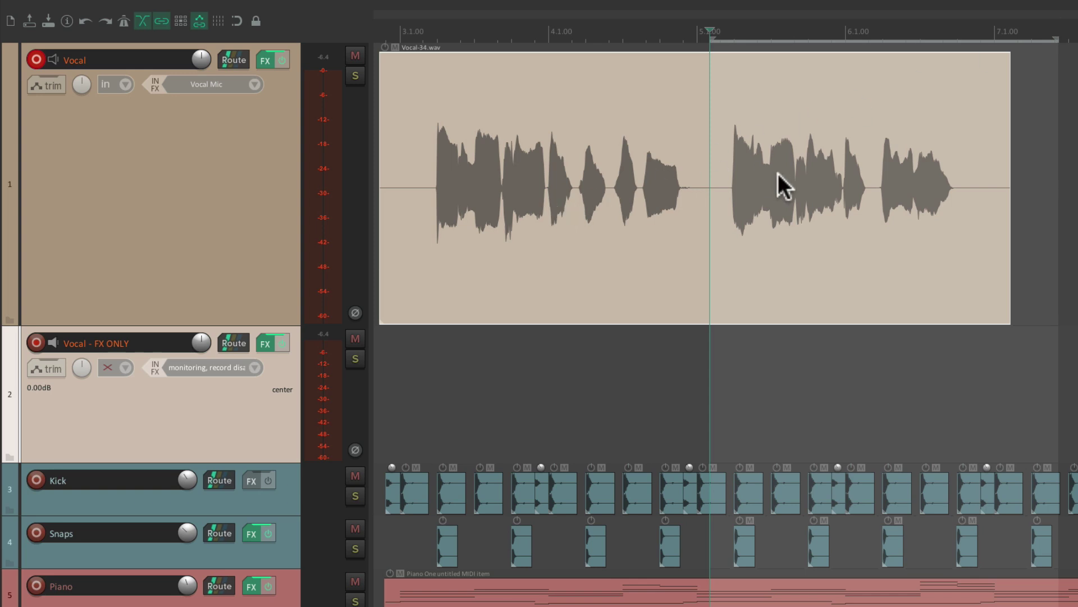
pyautogui.press('Home')
pyautogui.press('space')
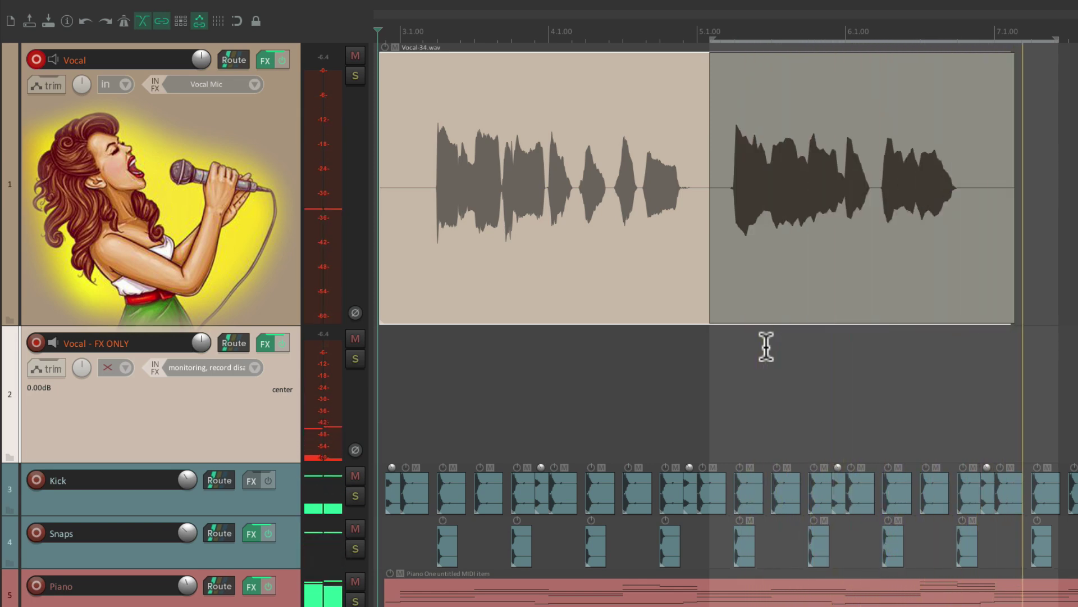
pyautogui.press('space')
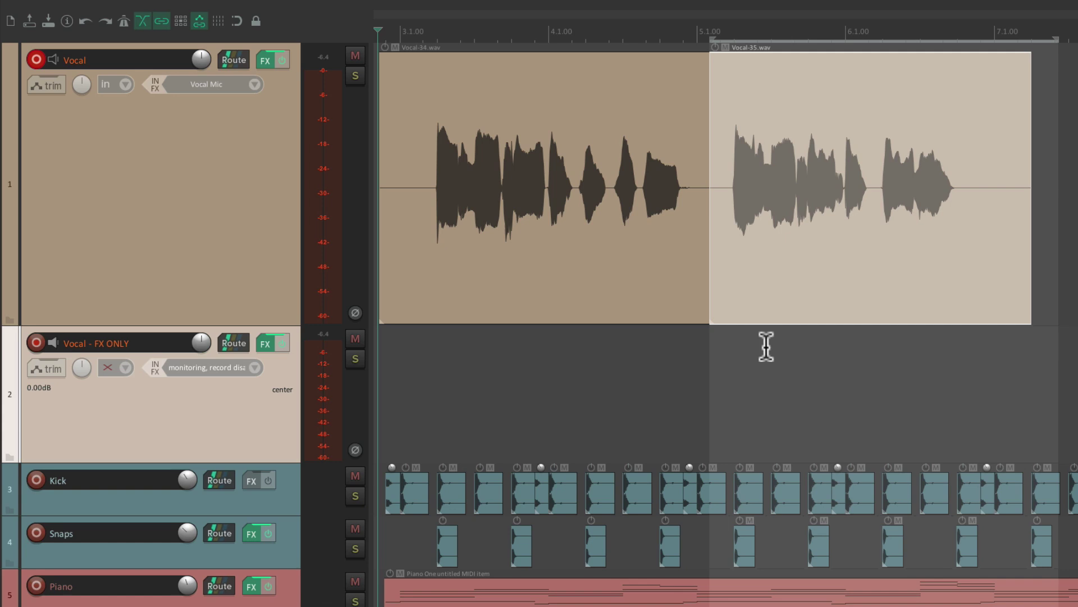